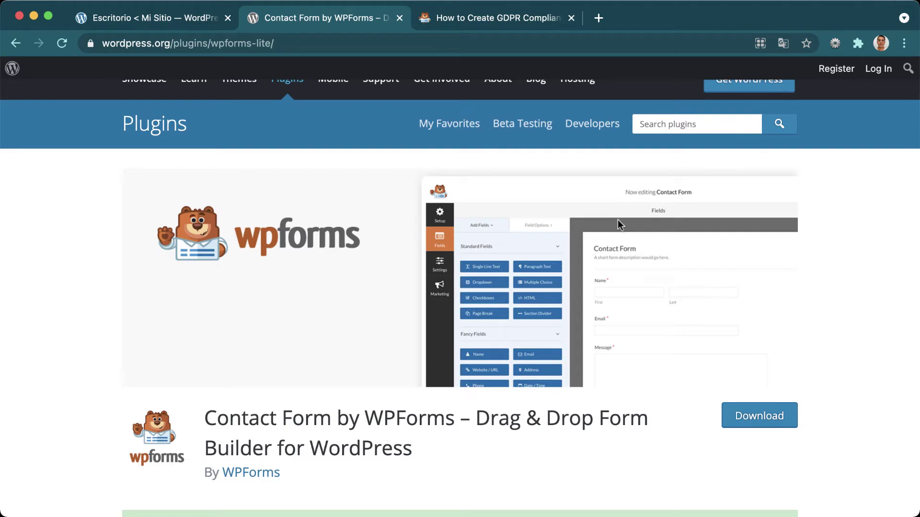
Review the Contact Form by WPForms plugin page, including its description, ratings and the note on WPForms Pro.
scroll(466, 265, down, 3)
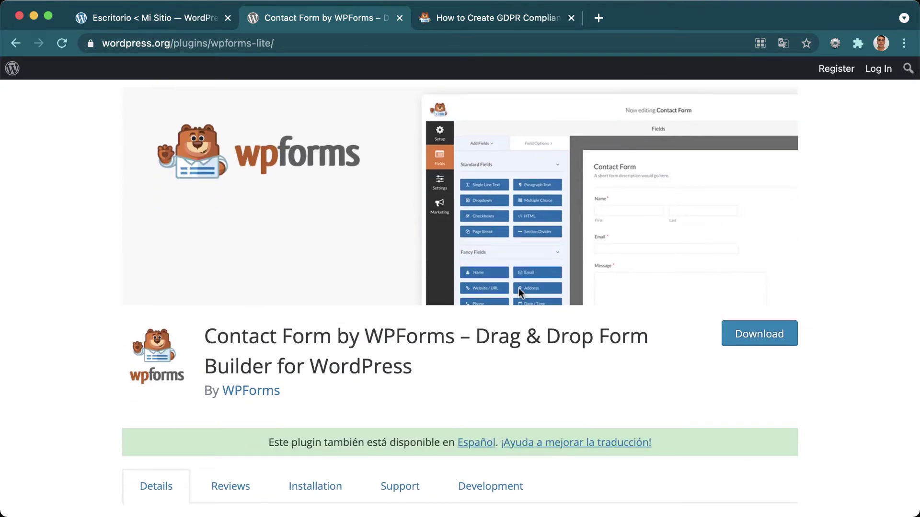
scroll(519, 289, up, 3)
scroll(518, 288, down, 2)
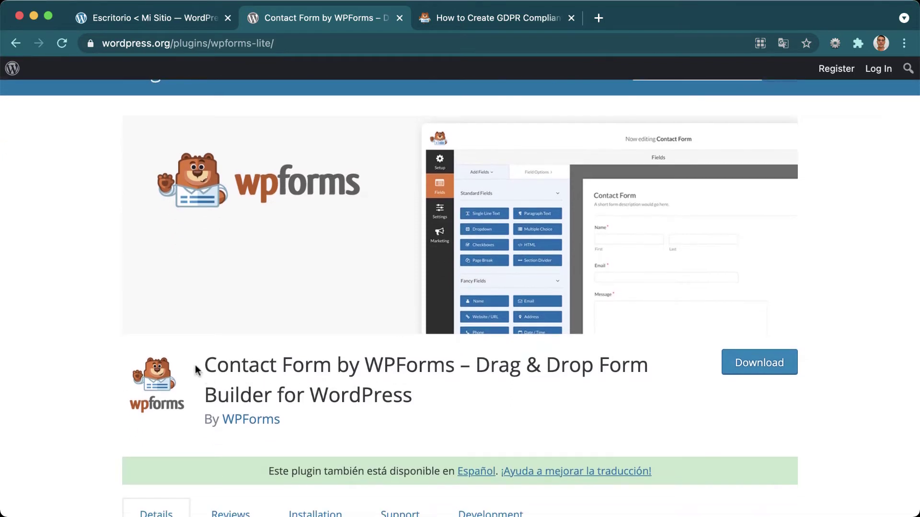
drag(200, 368, 329, 366)
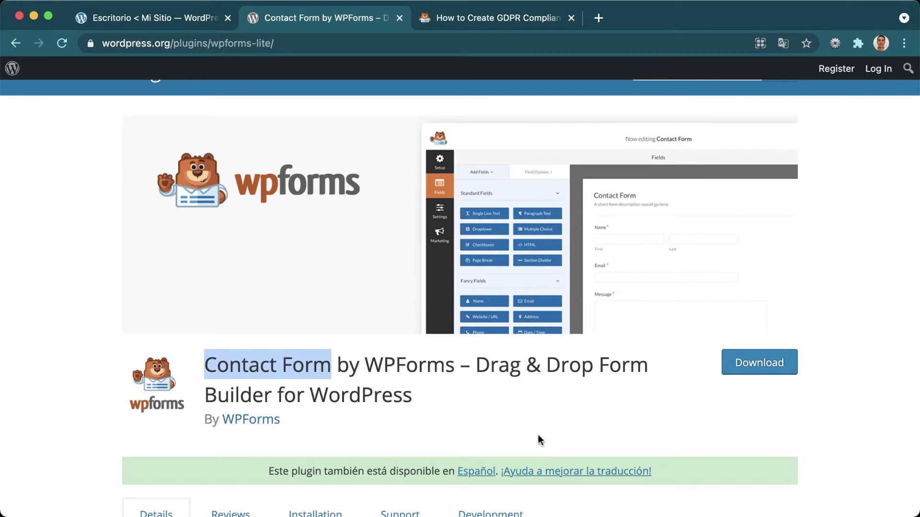
click(511, 420)
scroll(512, 421, down, 10)
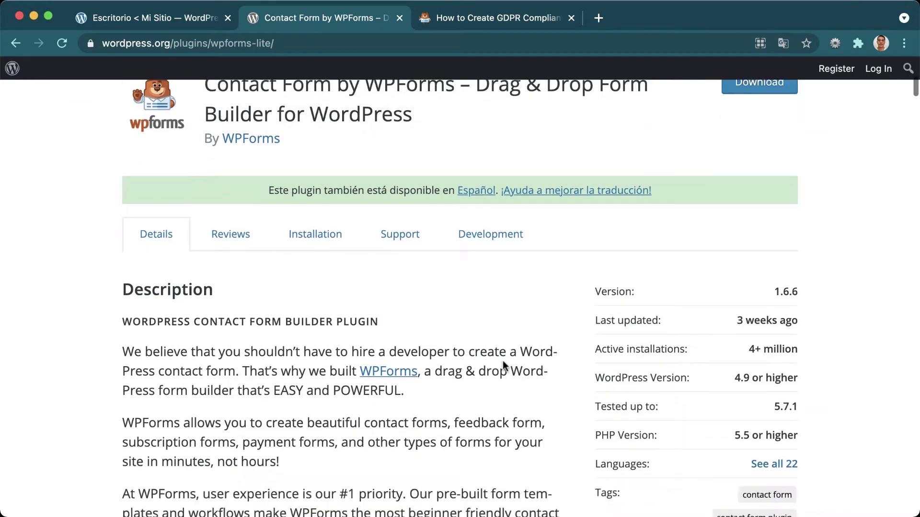
scroll(503, 361, down, 12)
scroll(215, 223, up, 2)
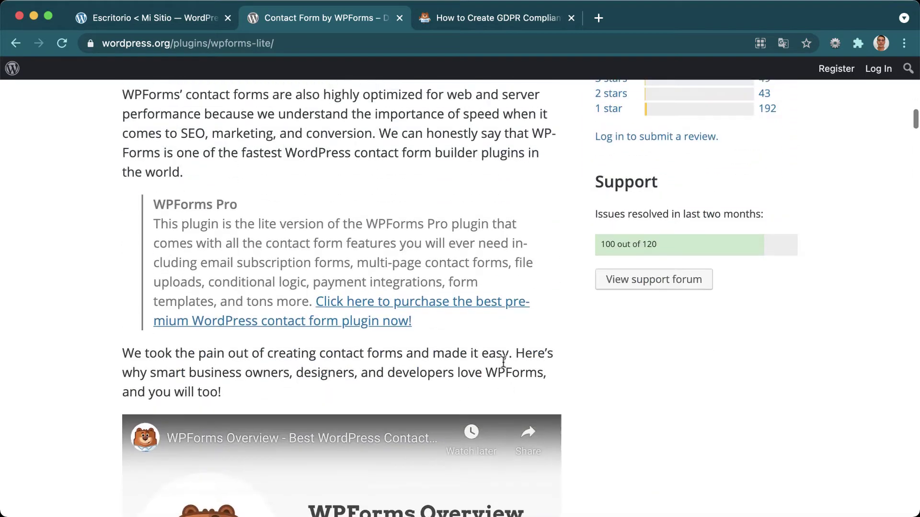
drag(150, 200, 266, 204)
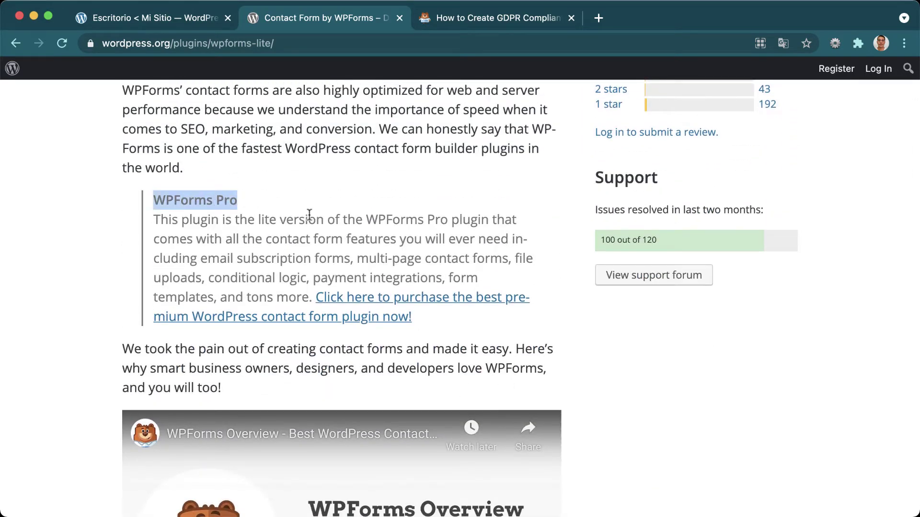
scroll(311, 215, up, 2)
scroll(325, 216, down, 1)
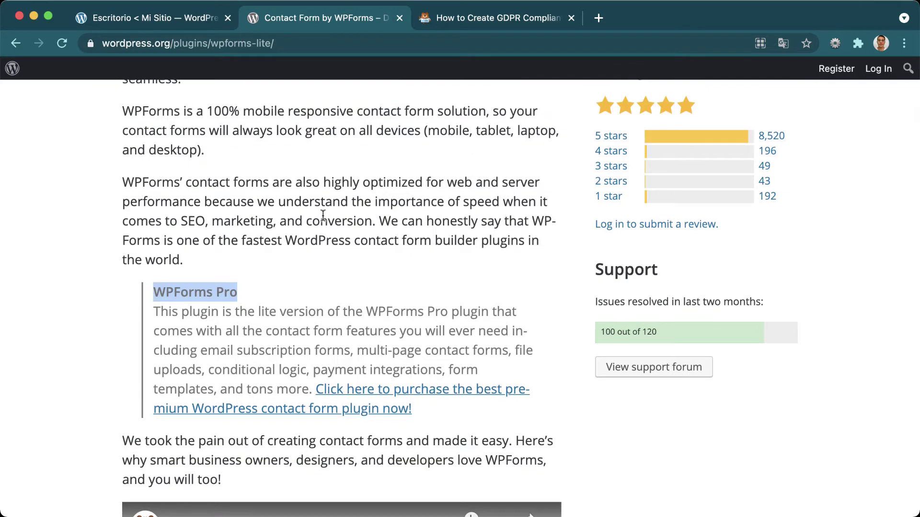
scroll(323, 214, up, 15)
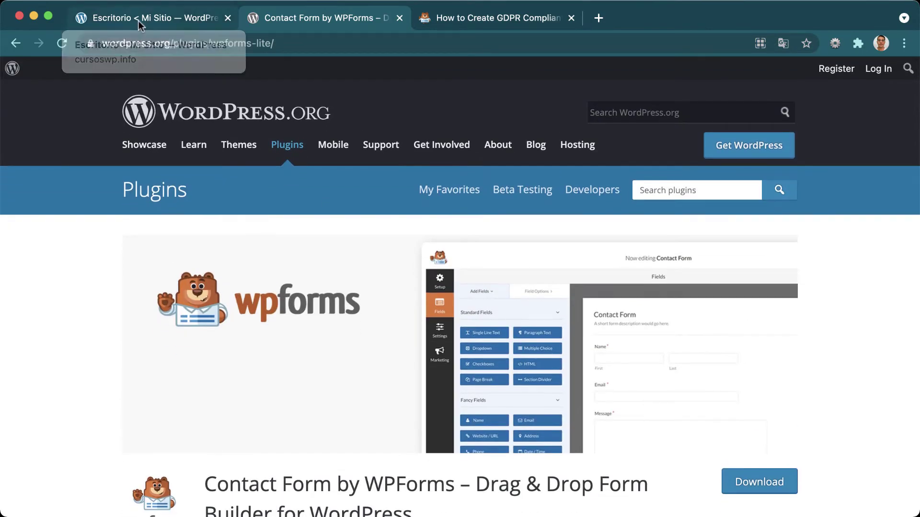
In the Mi Sitio dashboard, search the plugins to add for "wpforms", and install and activate Contact Form by WPForms.
click(138, 19)
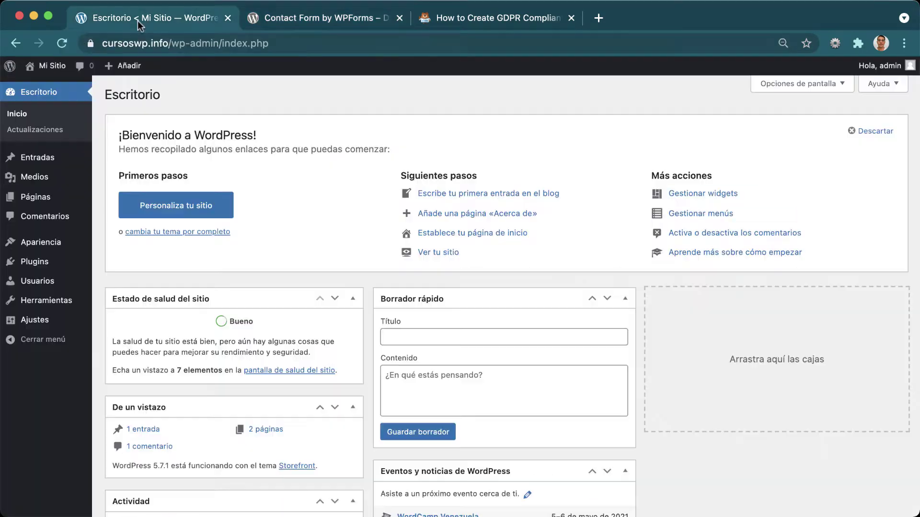
mouse_move(77, 262)
click(122, 281)
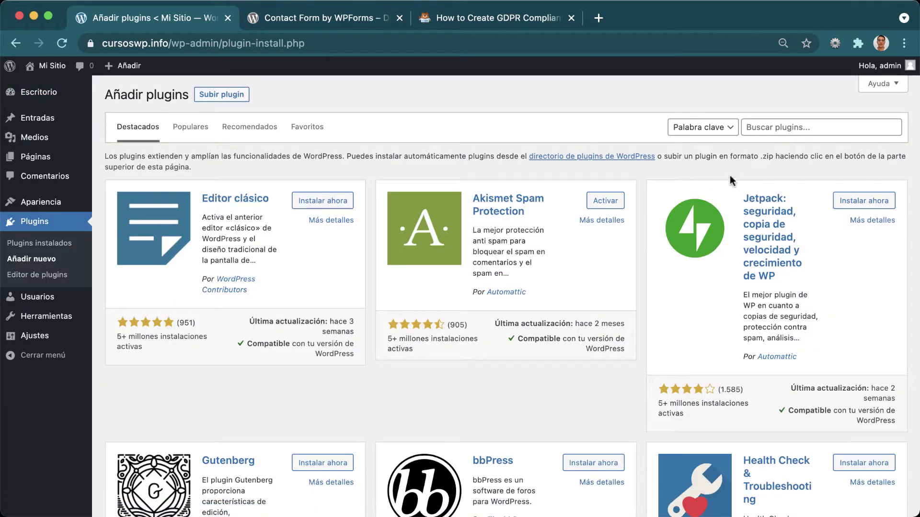
click(791, 125)
text(wpforms)
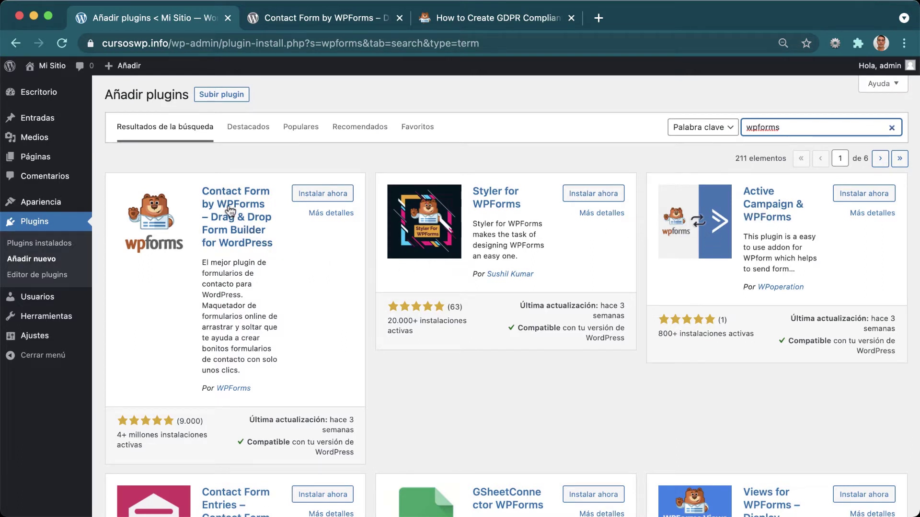
click(320, 195)
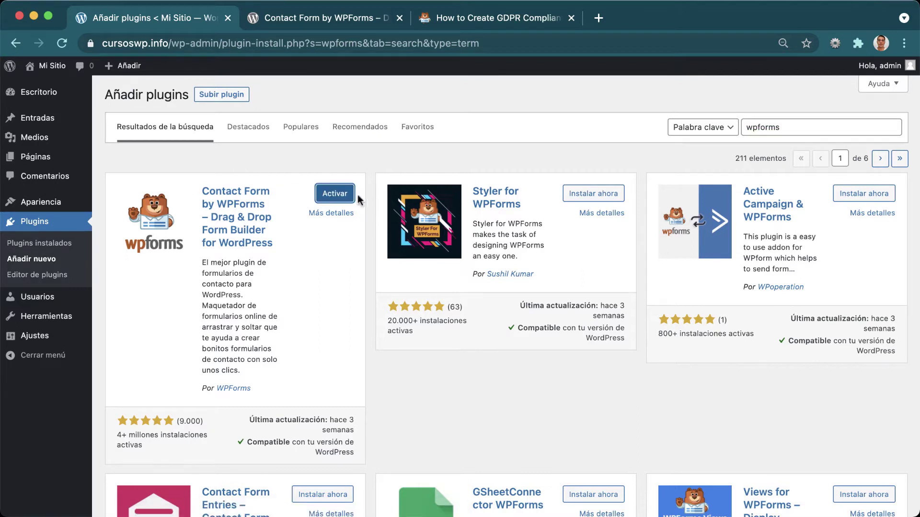
click(348, 197)
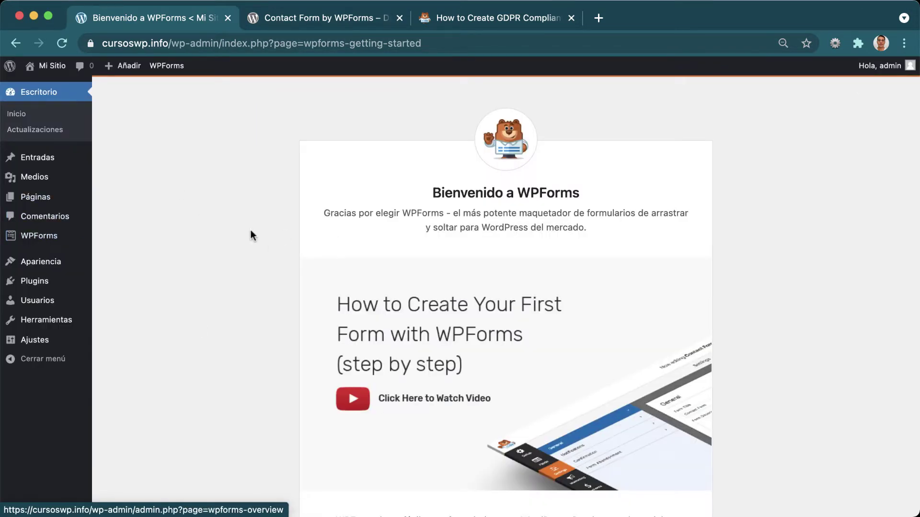
Start the guided WPForms challenge from the welcome page and proceed past the form builder's introduction.
scroll(251, 230, down, 3)
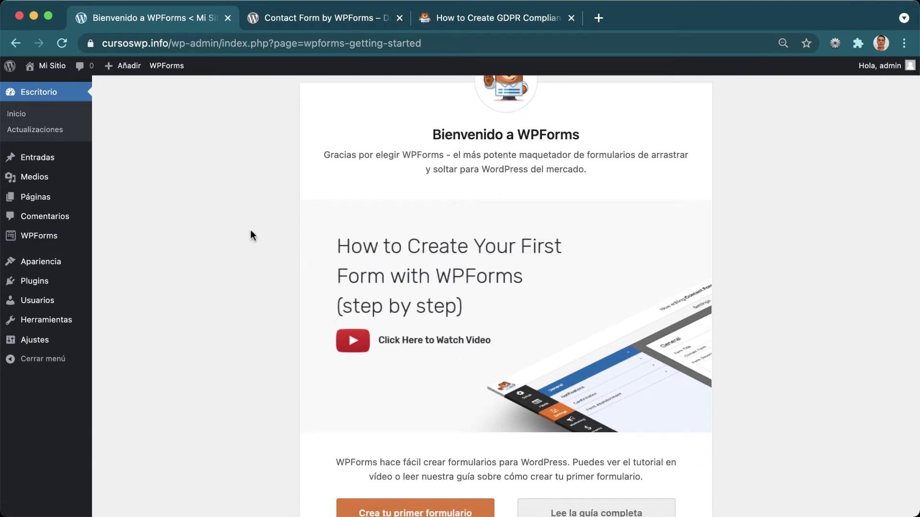
scroll(251, 235, down, 5)
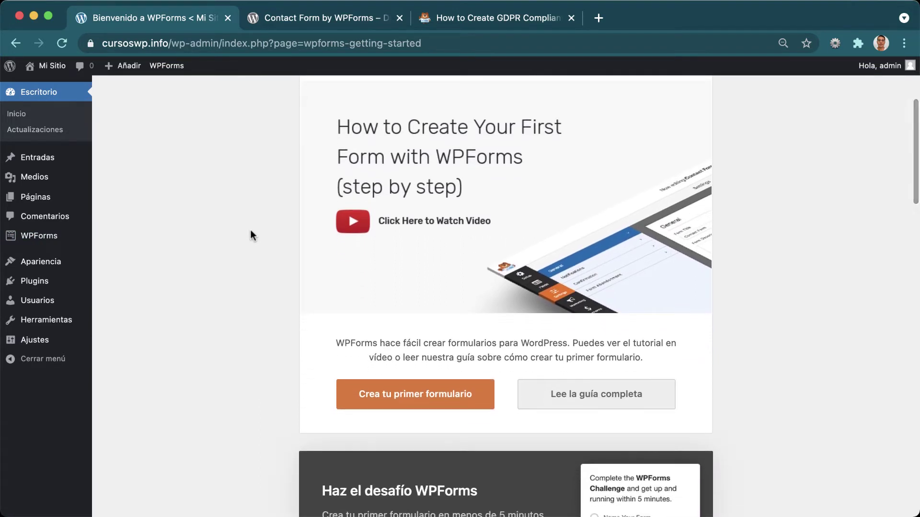
scroll(410, 222, down, 3)
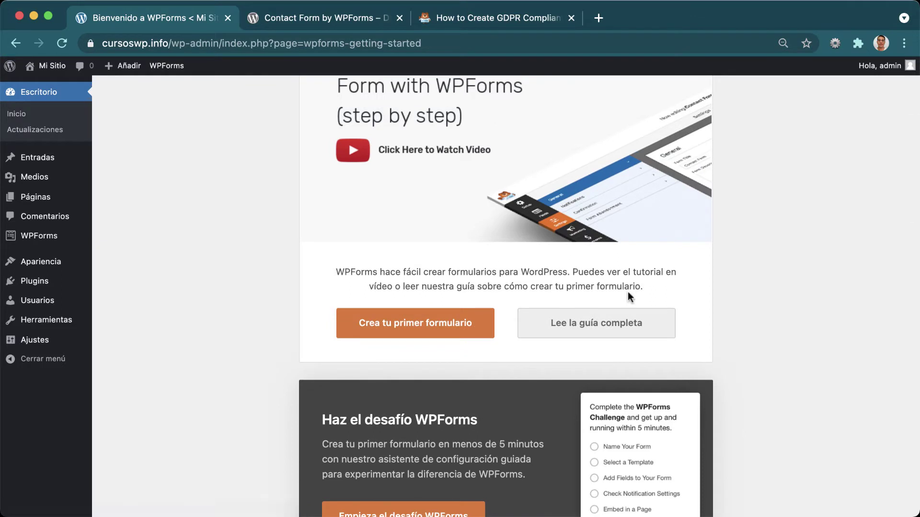
scroll(493, 284, down, 5)
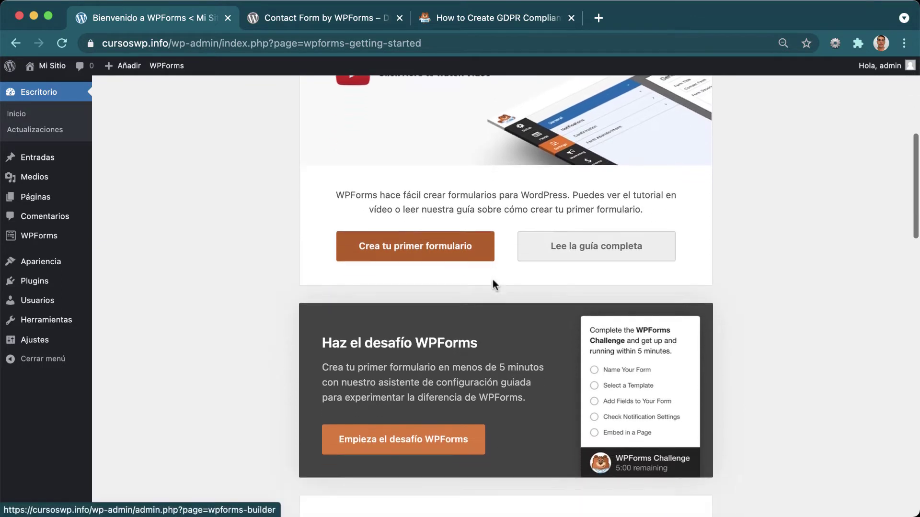
scroll(493, 284, down, 3)
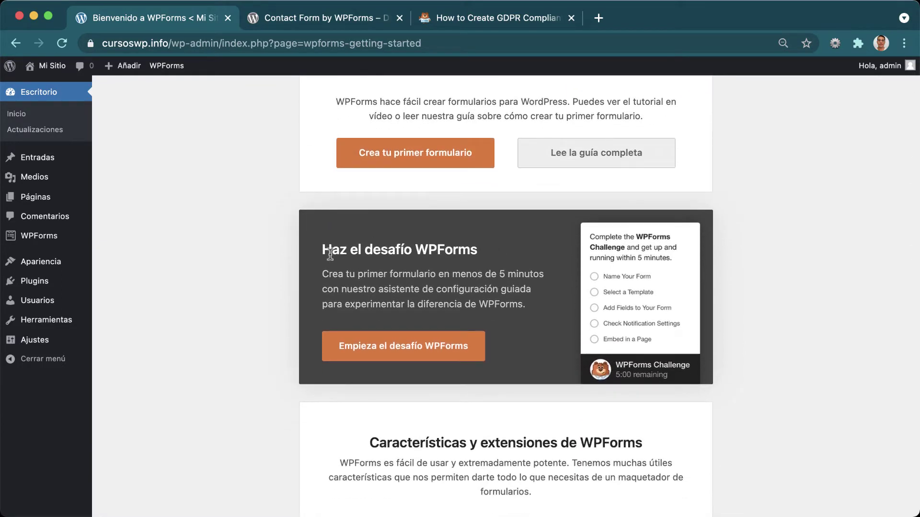
scroll(335, 321, down, 2)
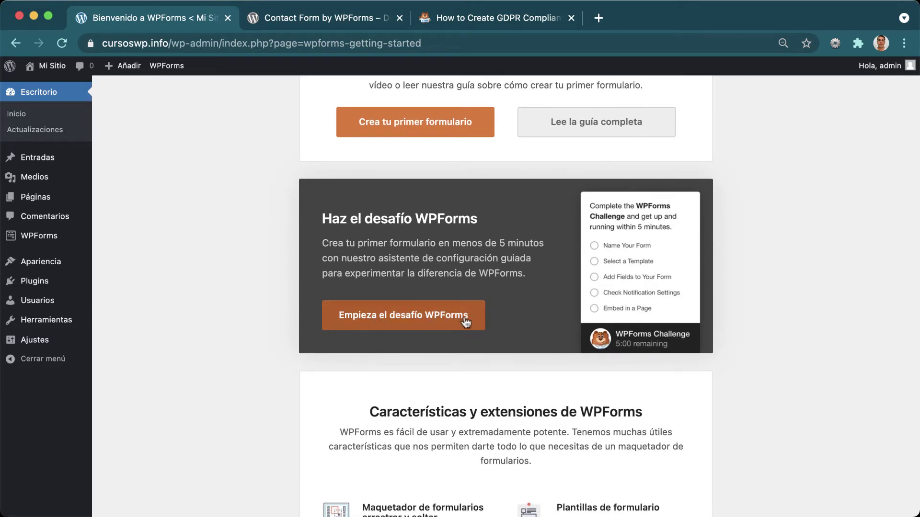
scroll(499, 320, down, 1)
scroll(515, 311, down, 1)
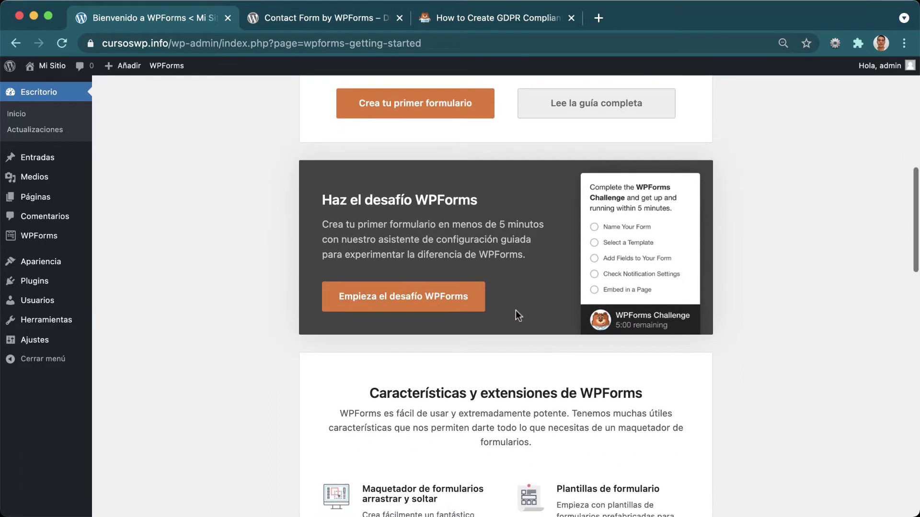
scroll(488, 234, down, 3)
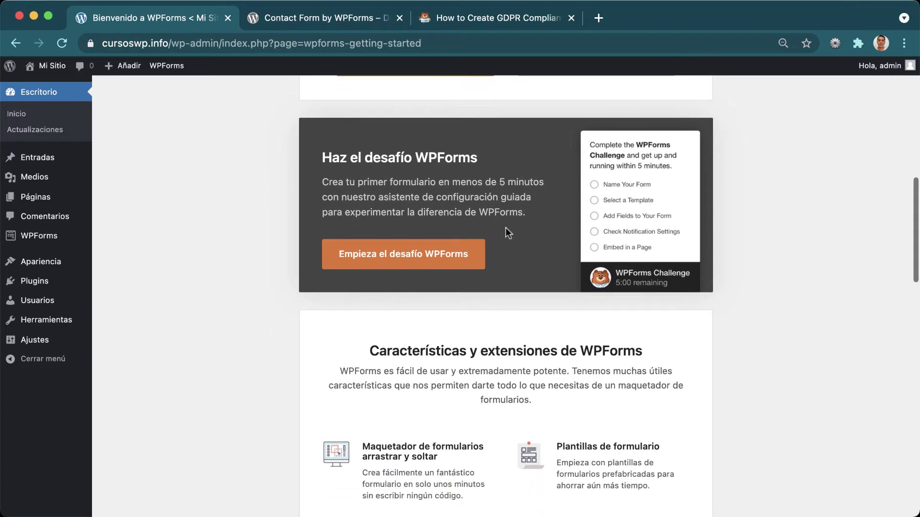
click(403, 263)
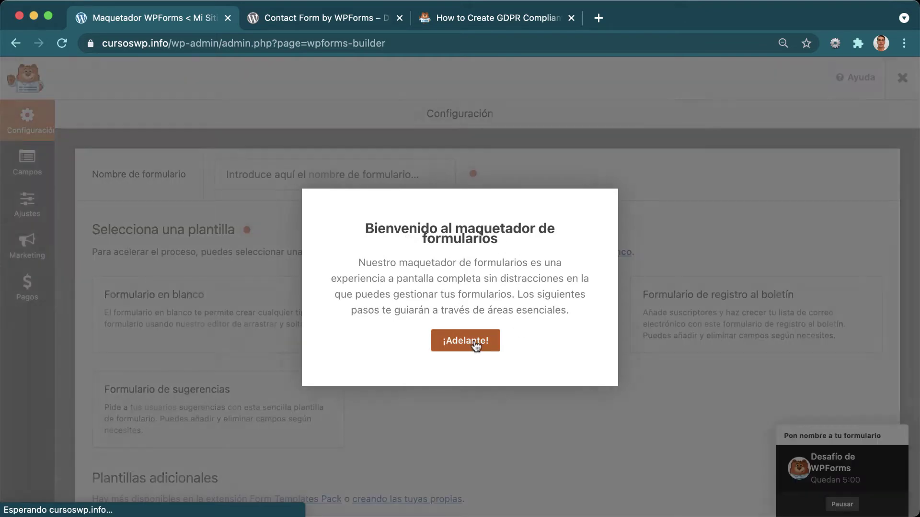
click(467, 346)
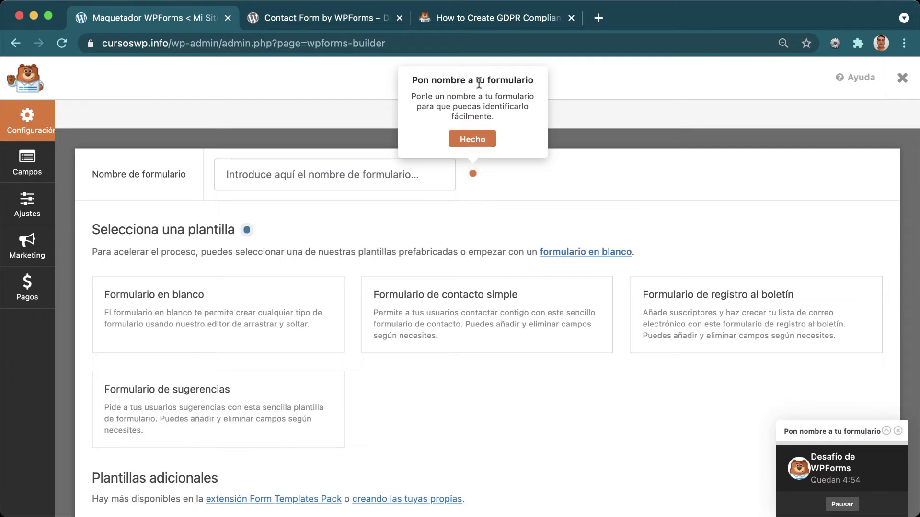
Name the form "Formulario de Contacto" and create it from the Formulario de contacto simple template.
click(340, 171)
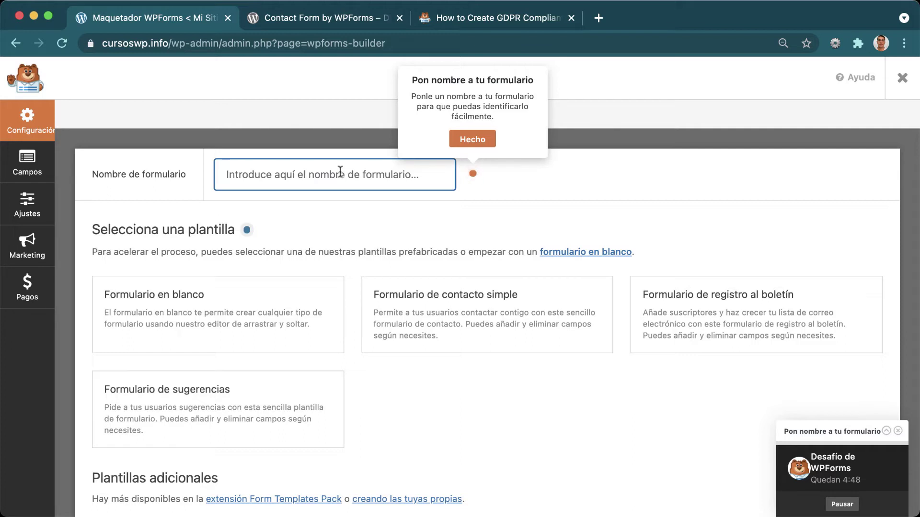
text(Formulario d)
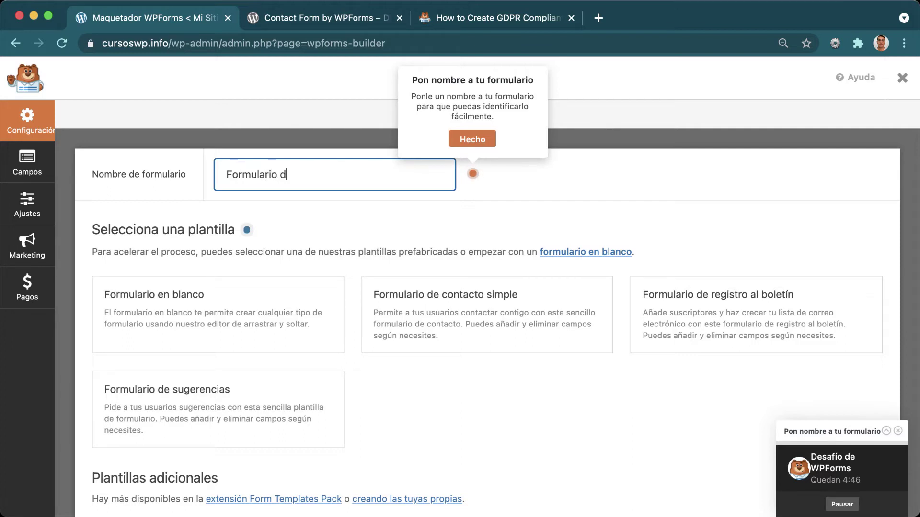
text(e Contacto)
click(477, 143)
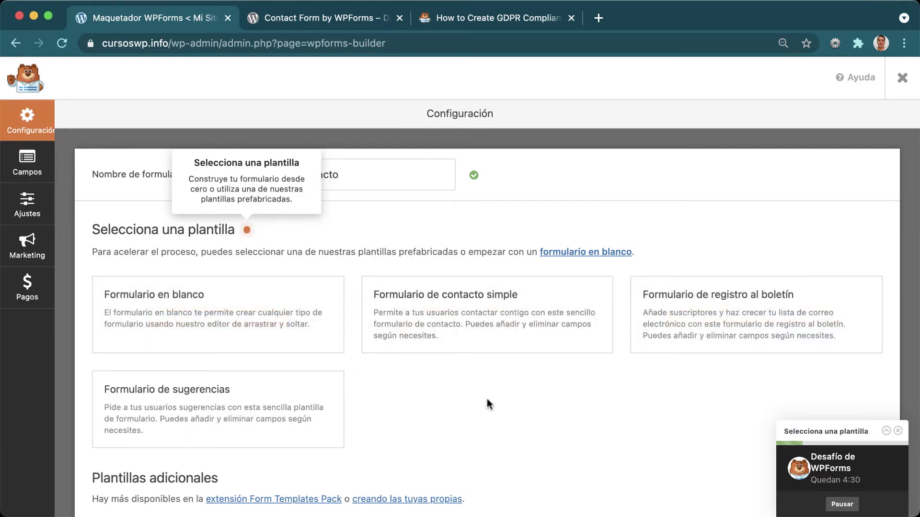
click(479, 316)
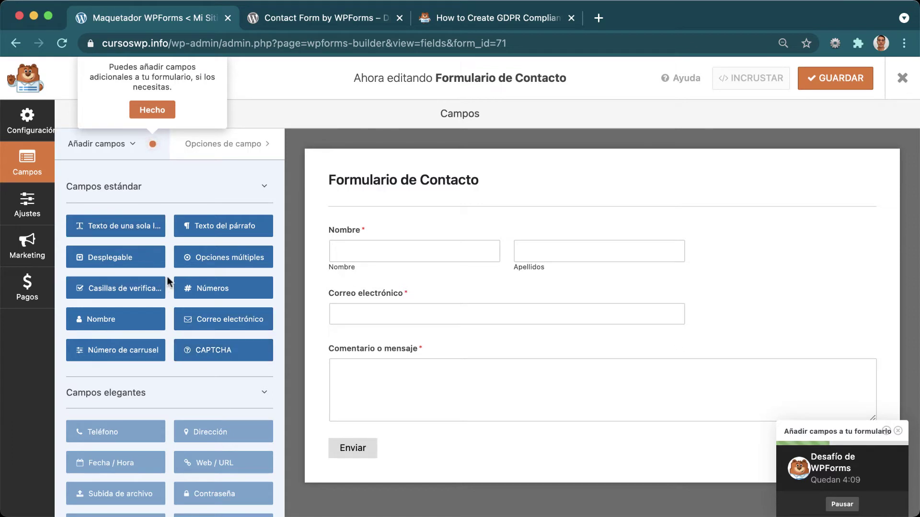
Look through the available field types and add a Casillas de verificación field below the Comentario o mensaje field.
scroll(168, 281, down, 6)
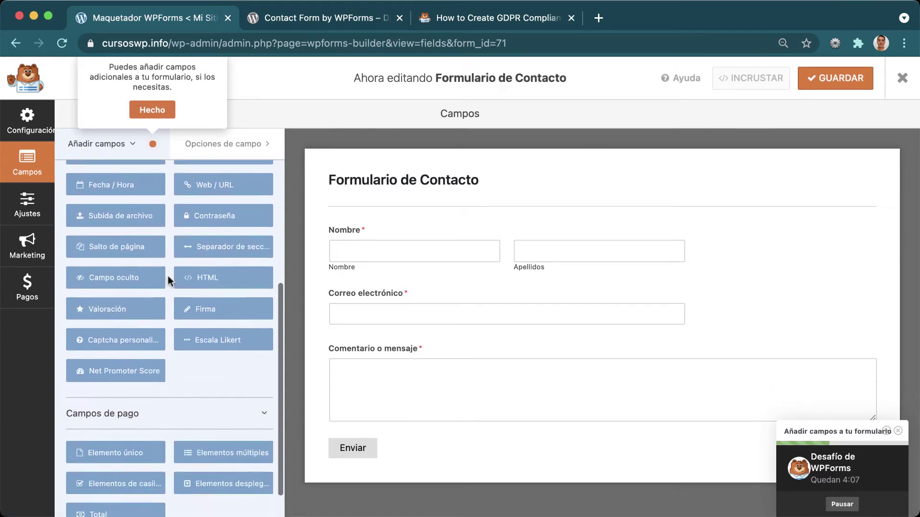
scroll(135, 242, up, 3)
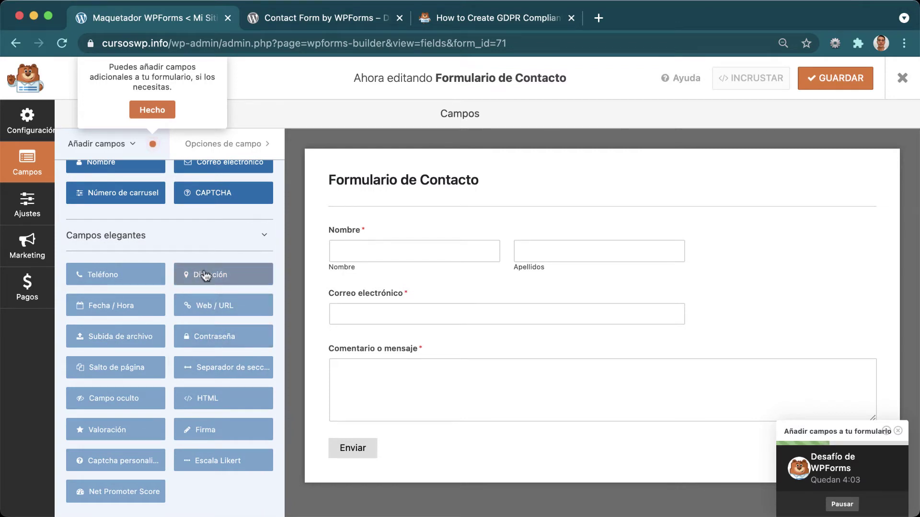
scroll(206, 276, up, 4)
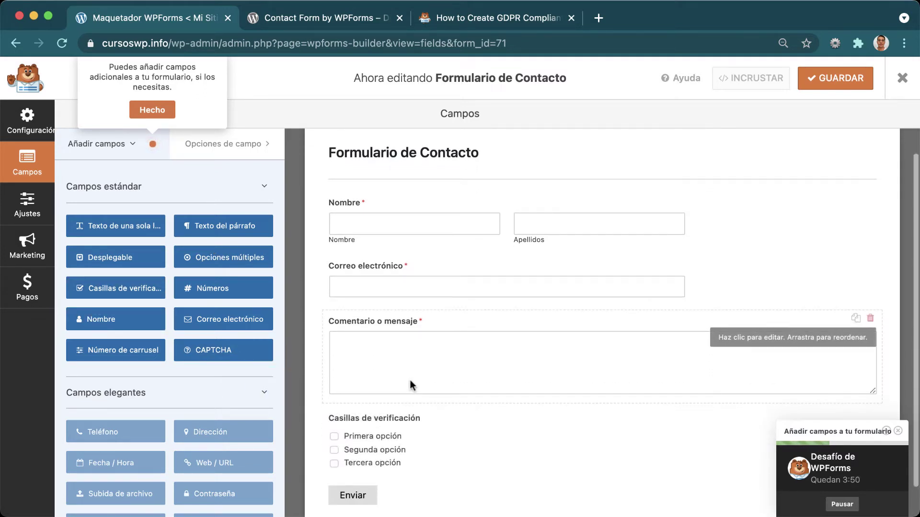
Rename the Casillas de verificación field's first option to "Aceptar los Términos y Condiciones" and remove the second and third options.
click(387, 392)
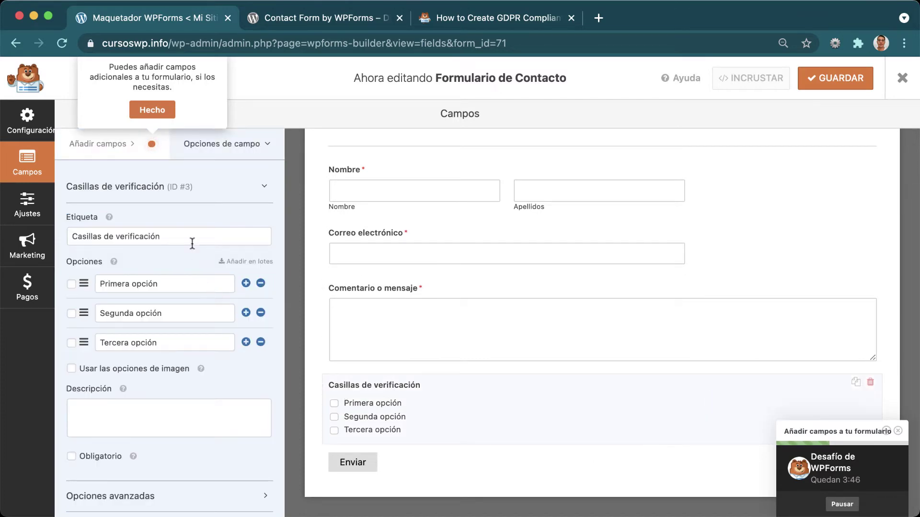
drag(190, 238, 110, 222)
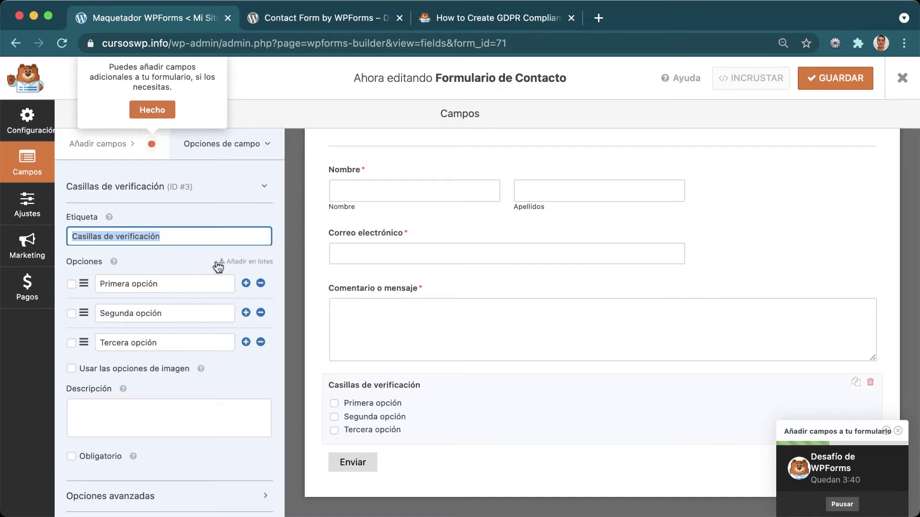
drag(192, 284, 99, 283)
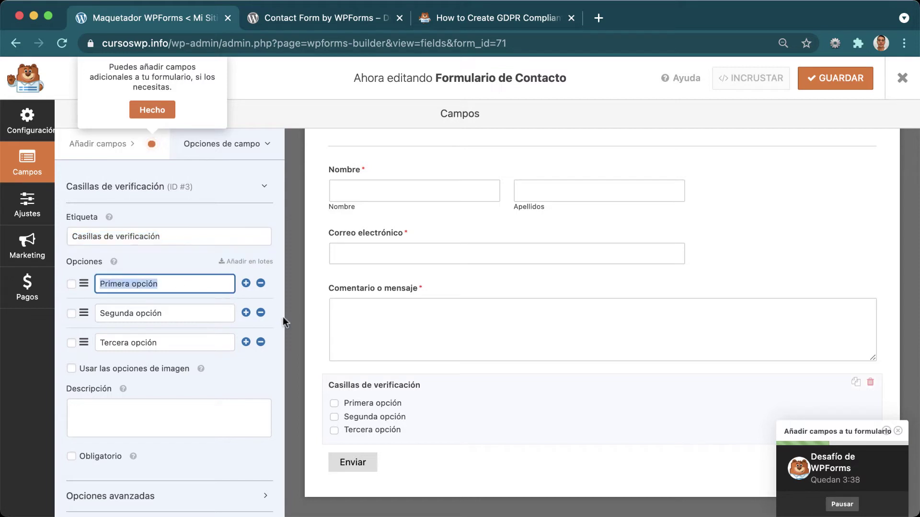
text(Aceptar los Té)
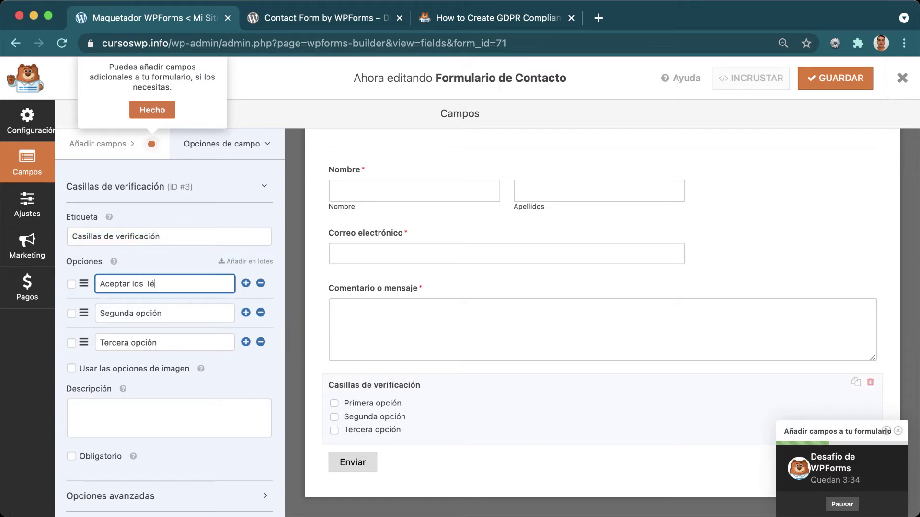
text(rminos y Condicion)
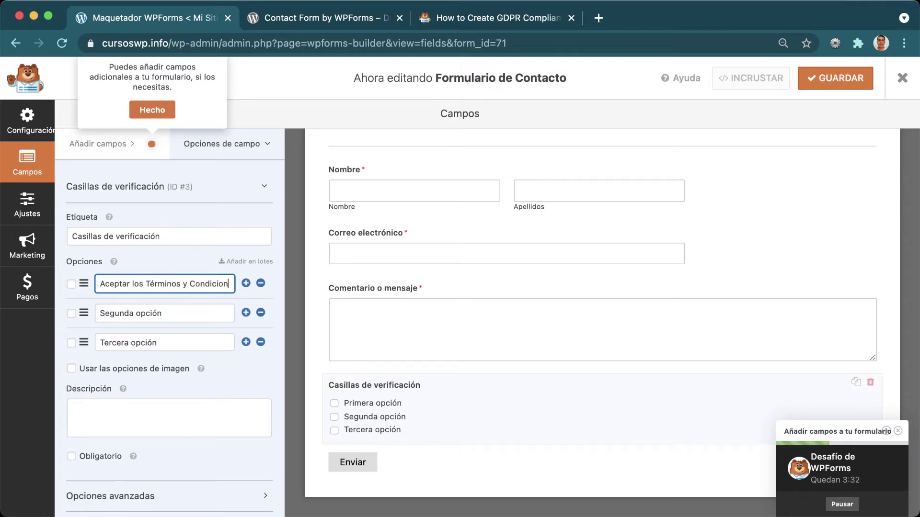
text(es)
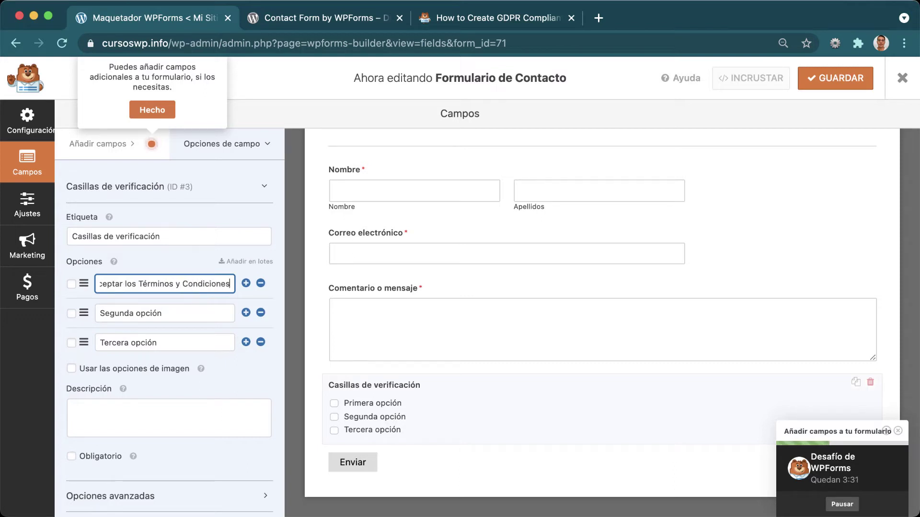
click(260, 313)
click(261, 313)
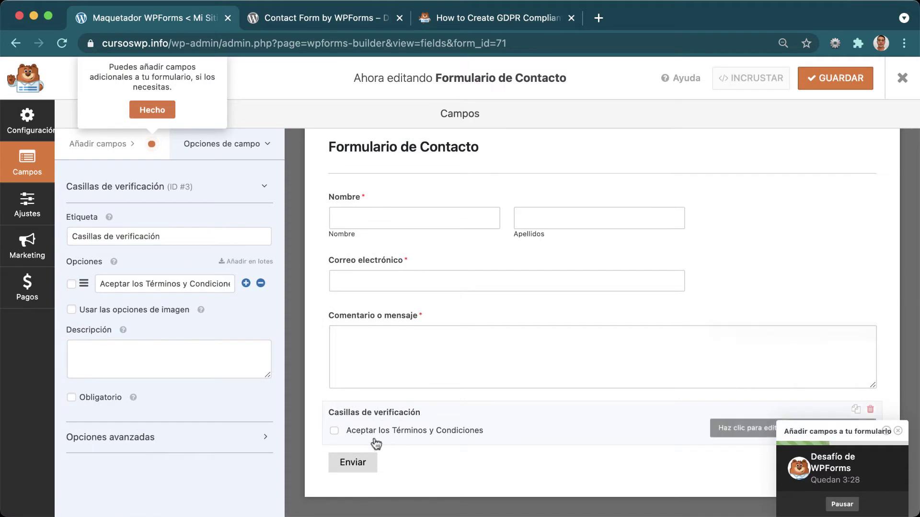
Make the checkbox field required and clear its label.
click(222, 349)
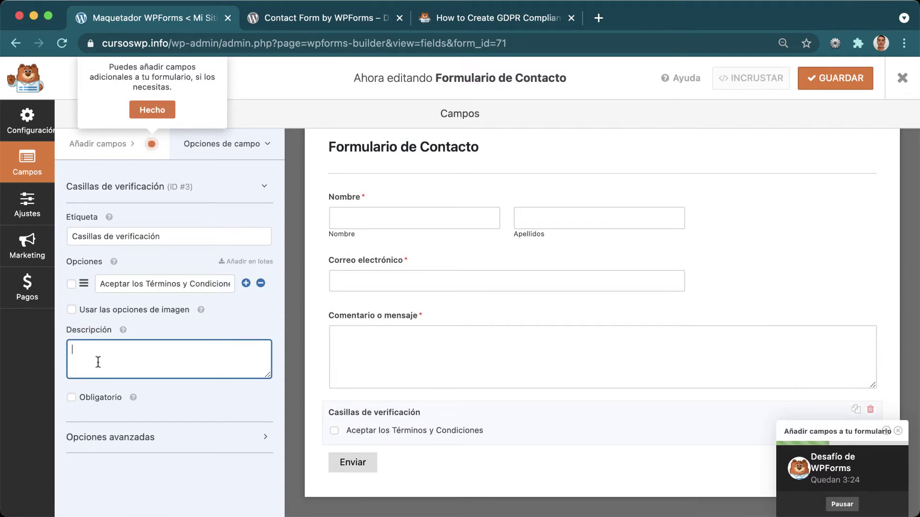
click(109, 399)
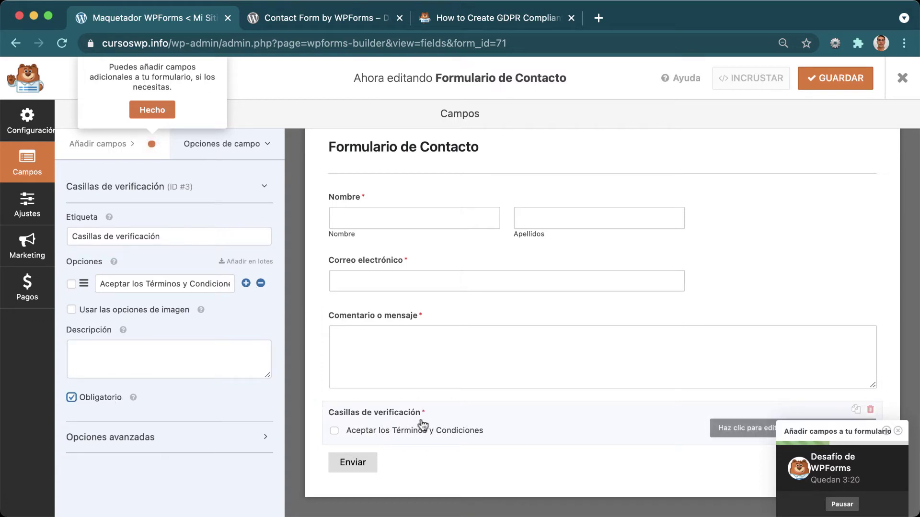
drag(203, 236, 108, 219)
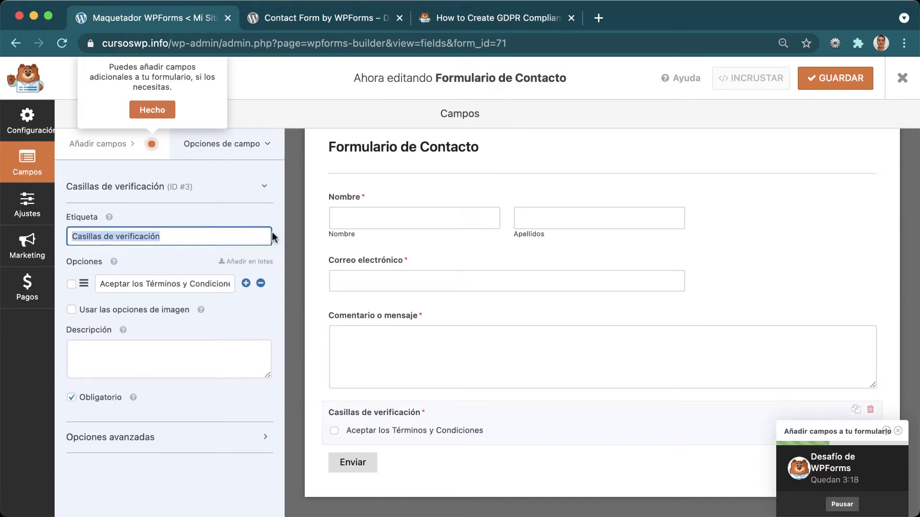
key(BackSpace)
click(163, 355)
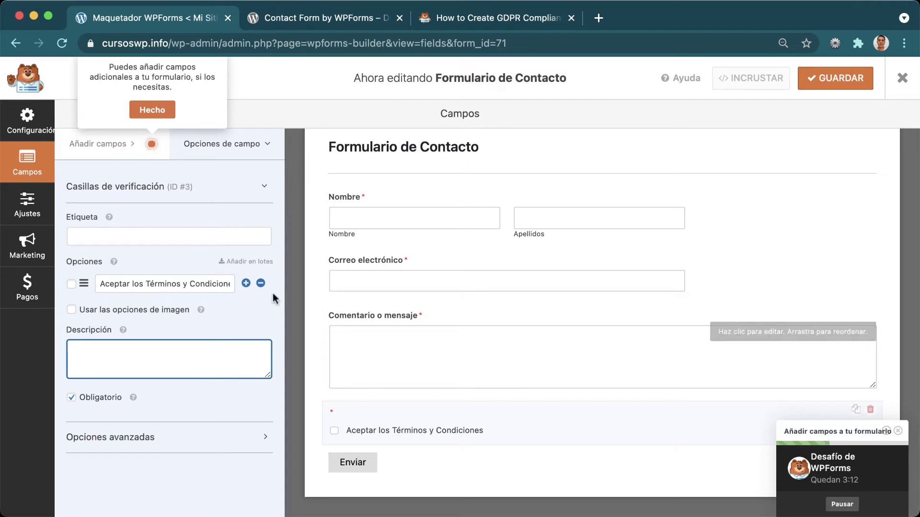
Look through the checkbox field's advanced options and mark the challenge's add-fields stage as done.
click(205, 444)
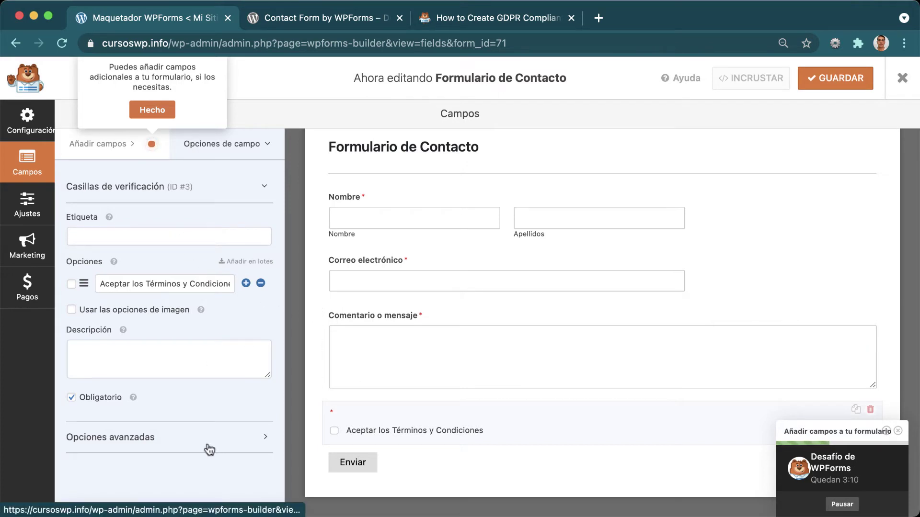
scroll(219, 386, down, 3)
scroll(220, 380, down, 3)
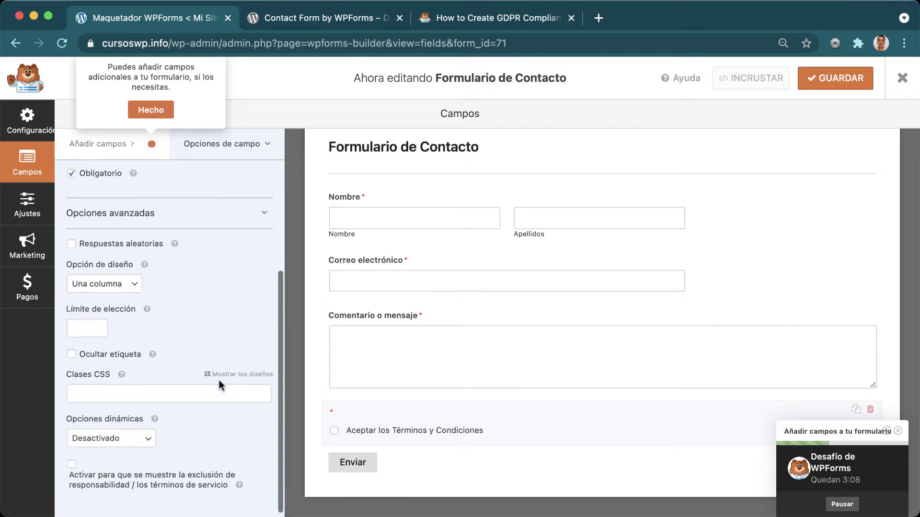
scroll(213, 337, up, 5)
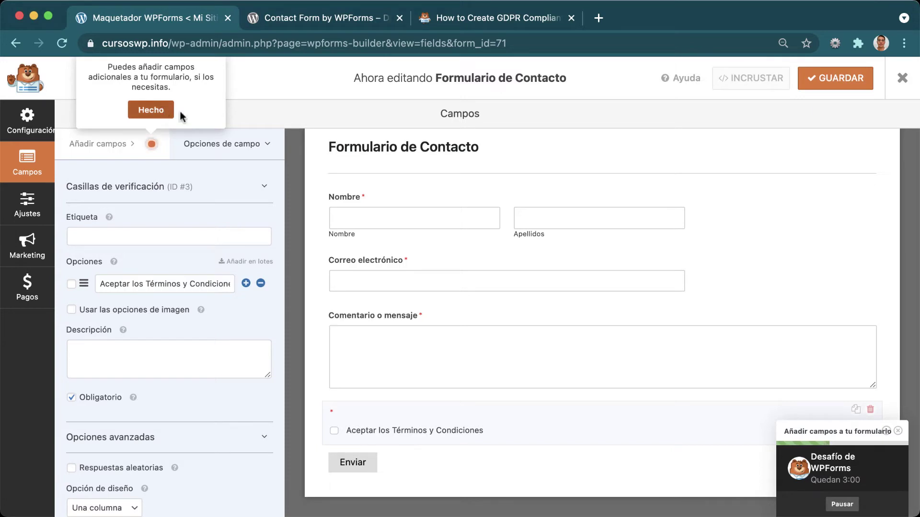
click(151, 110)
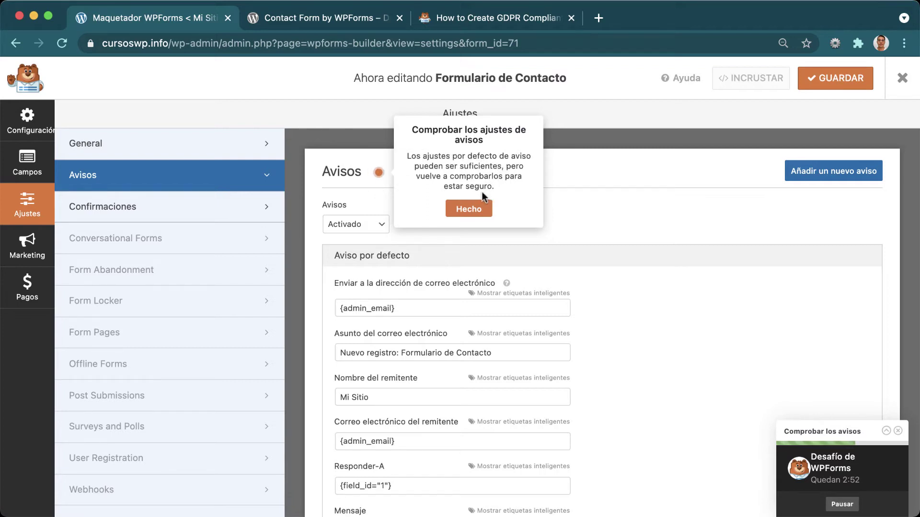
Review the default notification's recipient, subject, sender, reply-to and message settings, and mark the challenge's notifications stage as done.
click(427, 309)
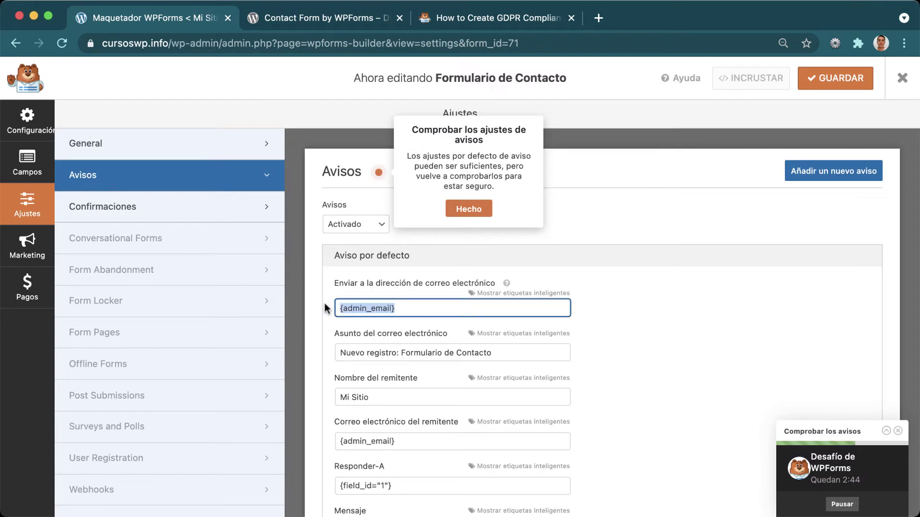
drag(329, 307, 412, 311)
click(367, 307)
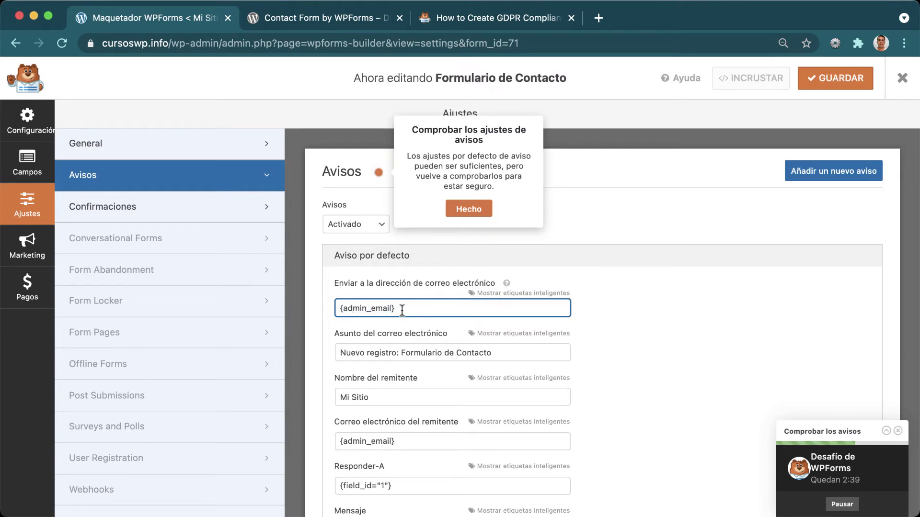
drag(418, 307, 318, 310)
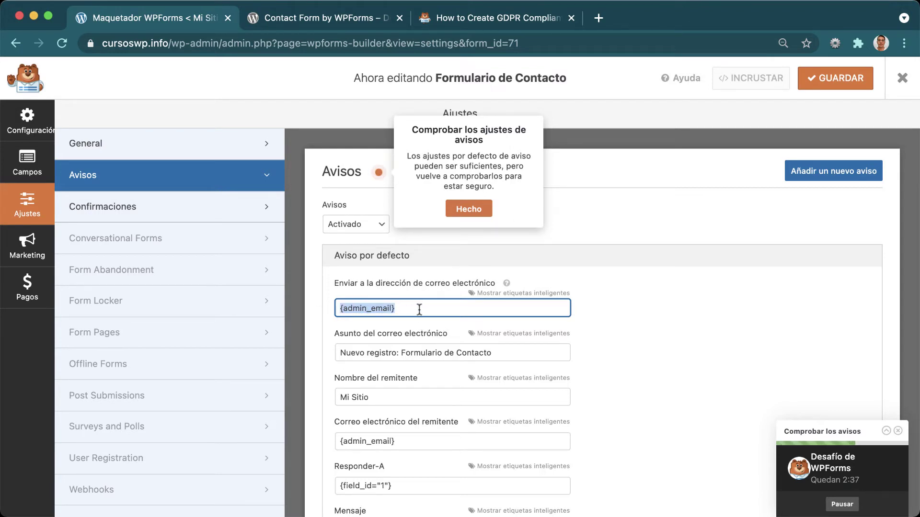
scroll(417, 338, down, 1)
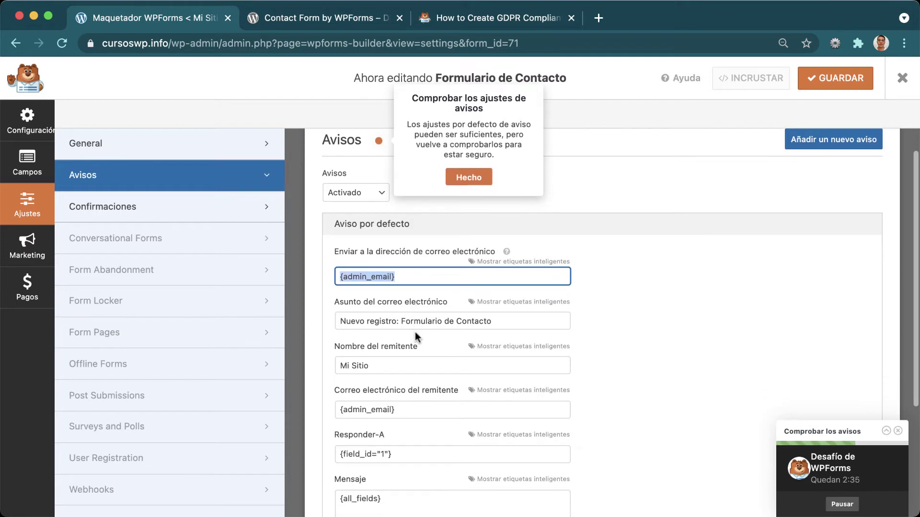
drag(503, 320, 328, 318)
scroll(431, 367, down, 3)
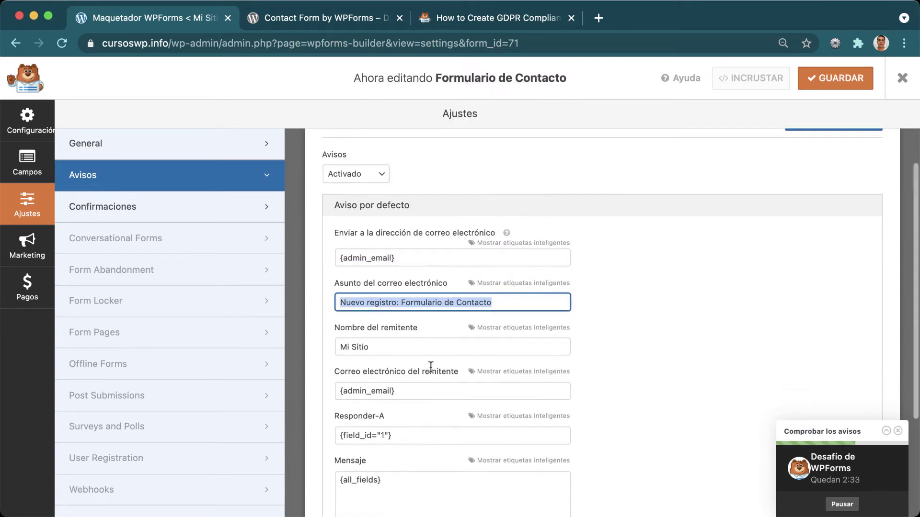
scroll(422, 360, down, 3)
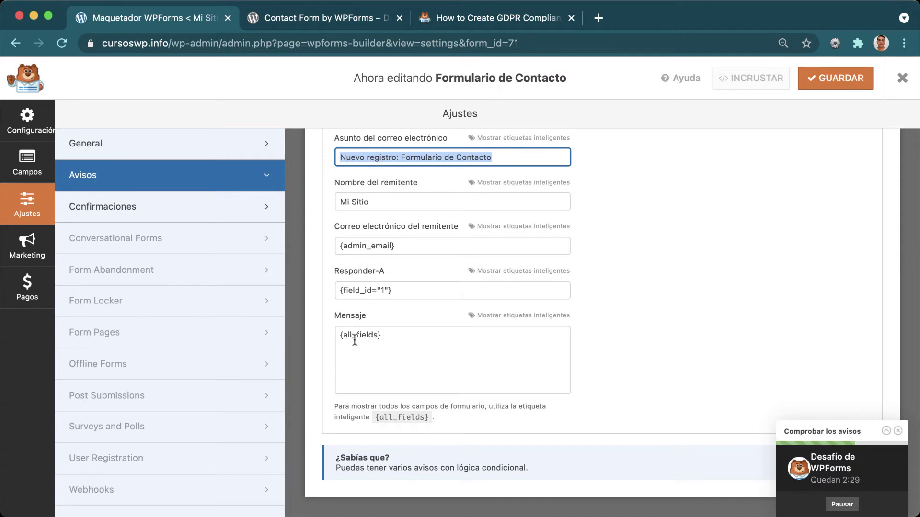
scroll(390, 354, up, 5)
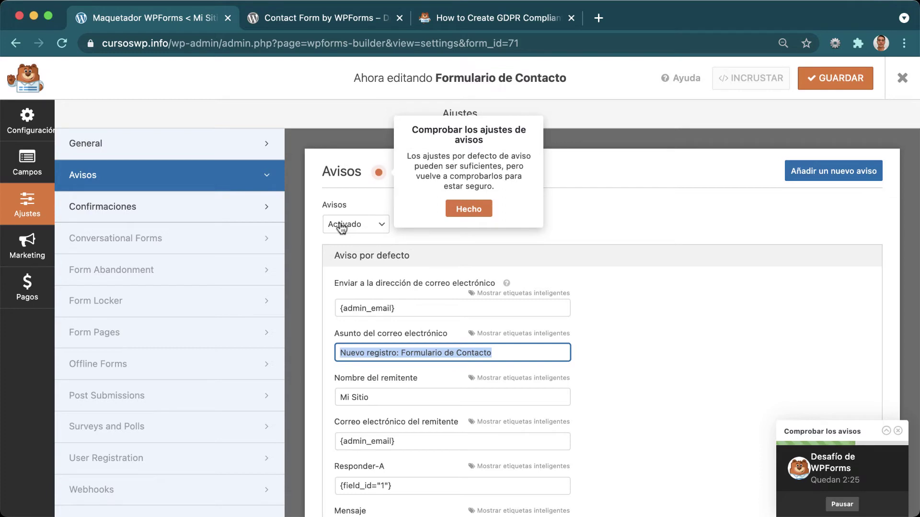
click(470, 210)
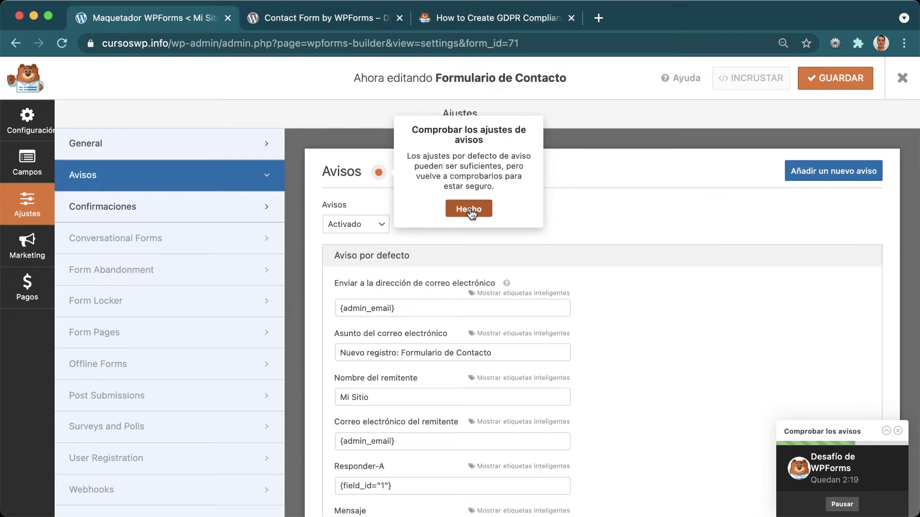
click(470, 211)
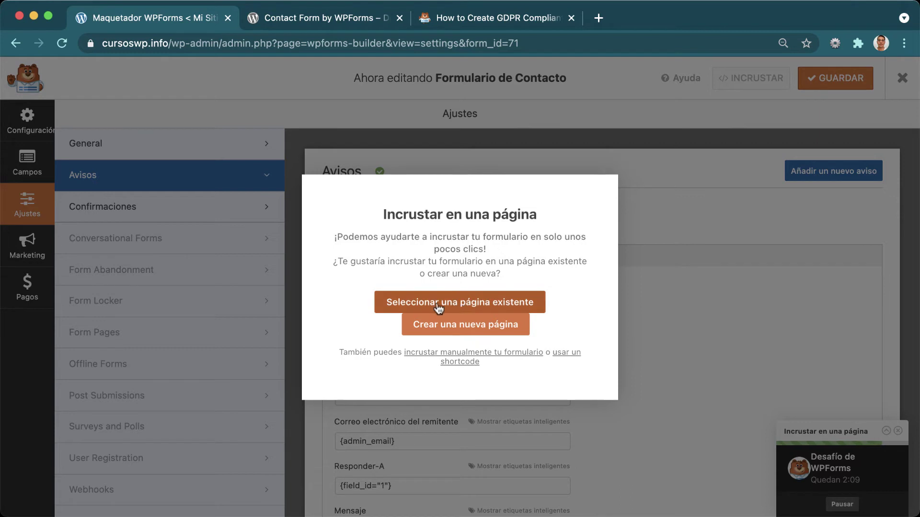
Choose the existing page Contacto for embedding the form, complete the challenge and dismiss its congratulations message.
click(486, 307)
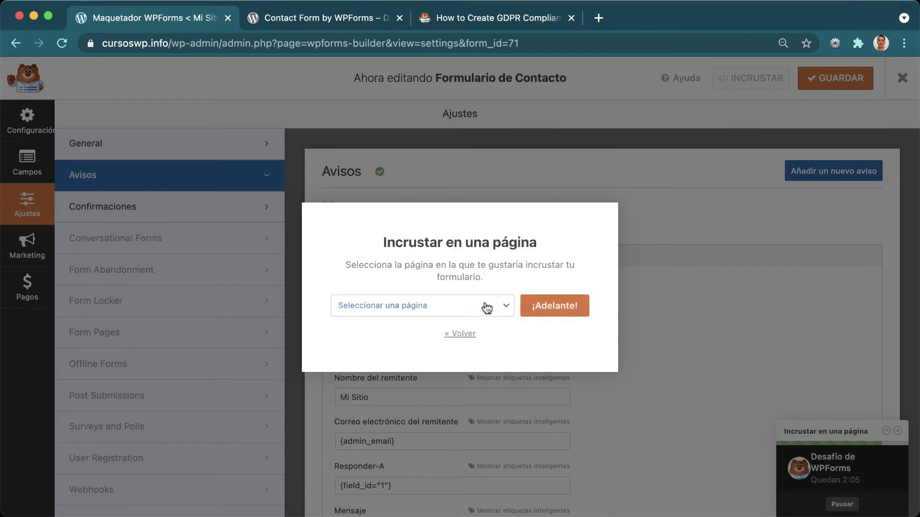
click(394, 305)
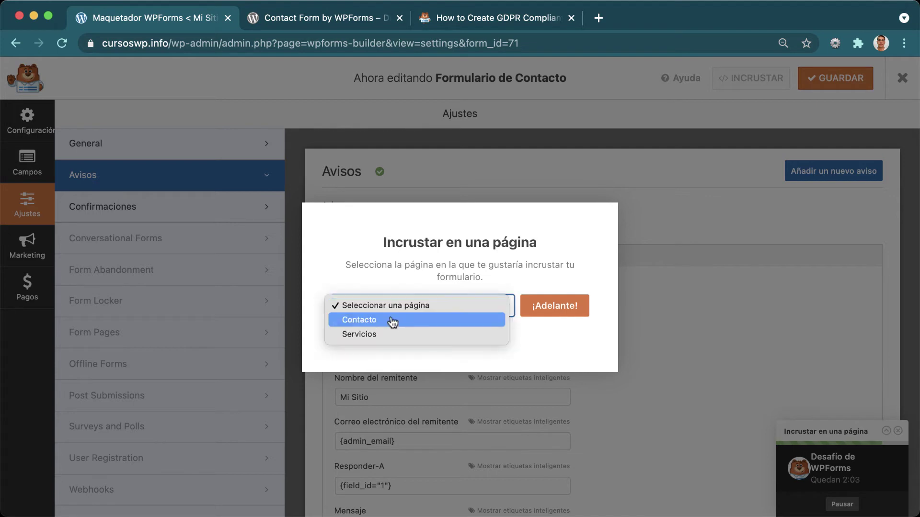
click(361, 321)
click(547, 305)
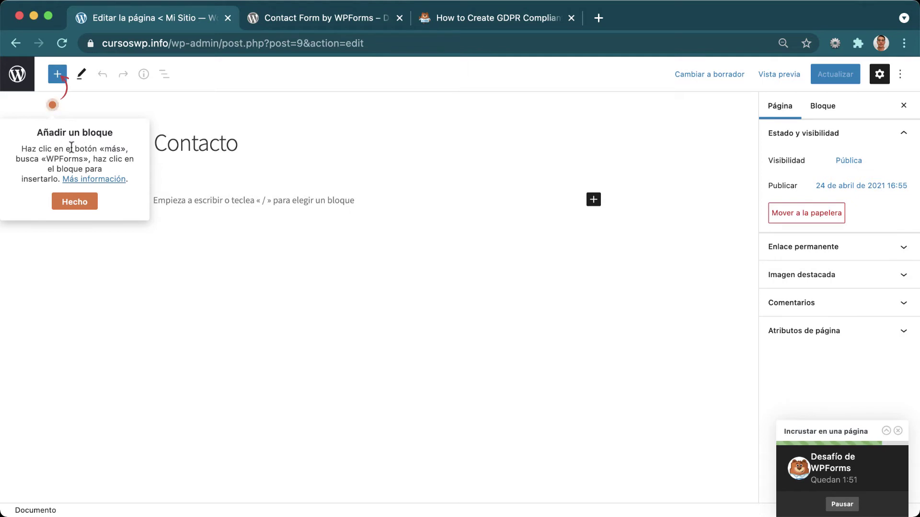
click(76, 203)
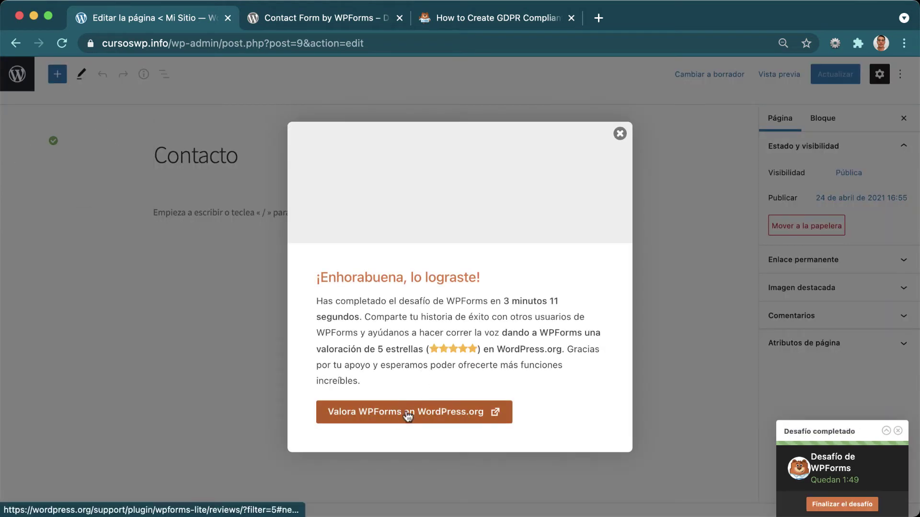
click(620, 134)
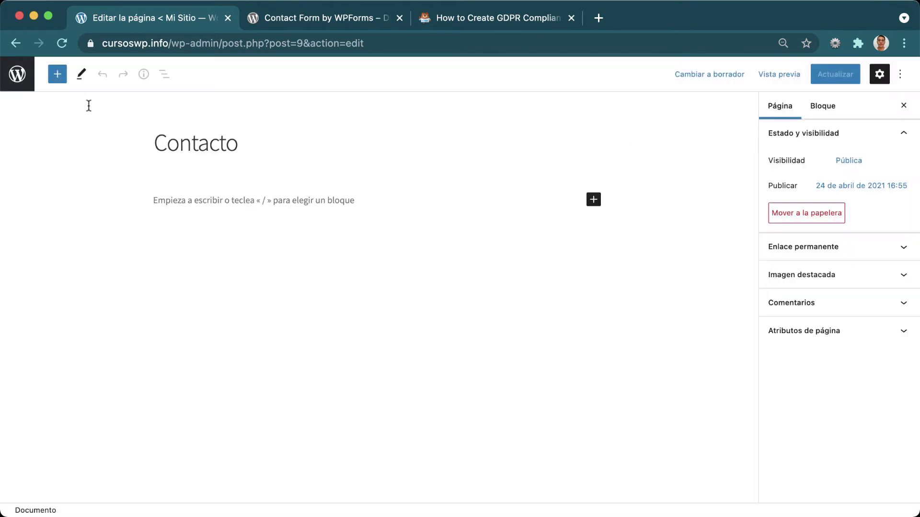
Search the blocks for "wp", insert a WPForms block on the Contacto page and select Formulario de Contacto as its form.
click(58, 74)
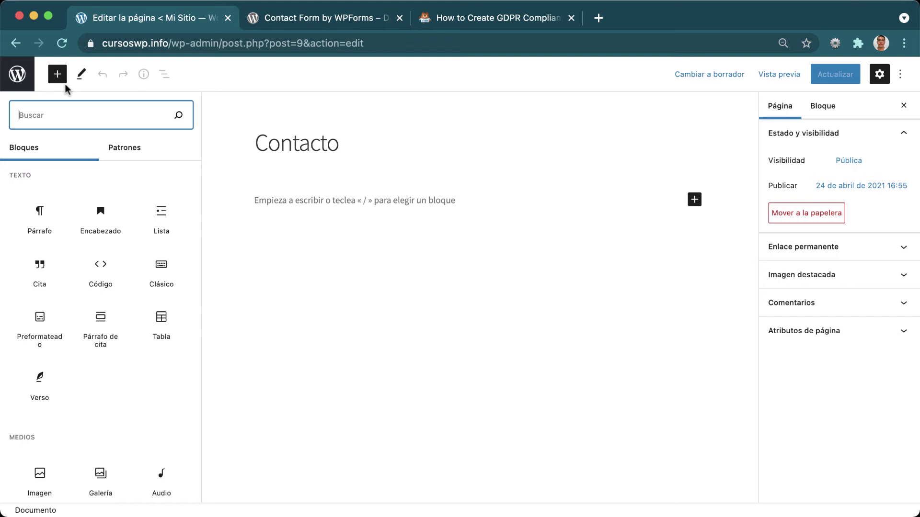
text(wp)
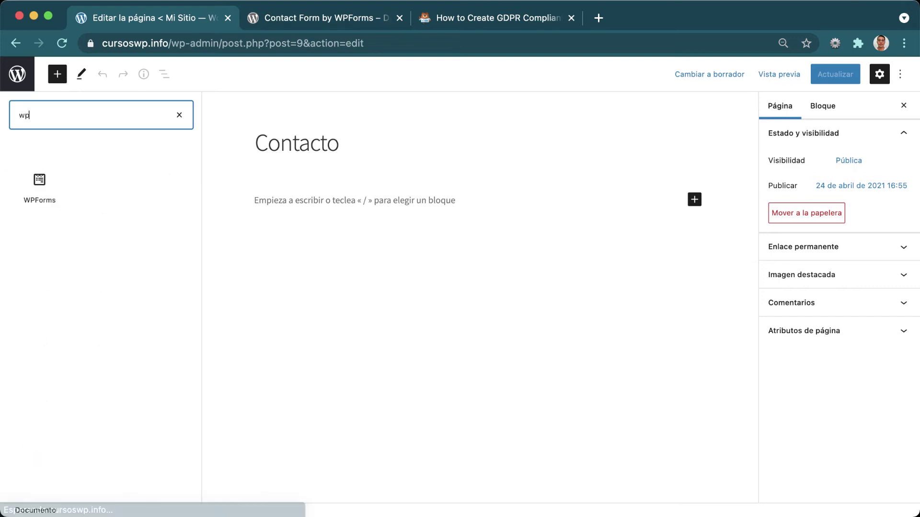
mouse_move(41, 185)
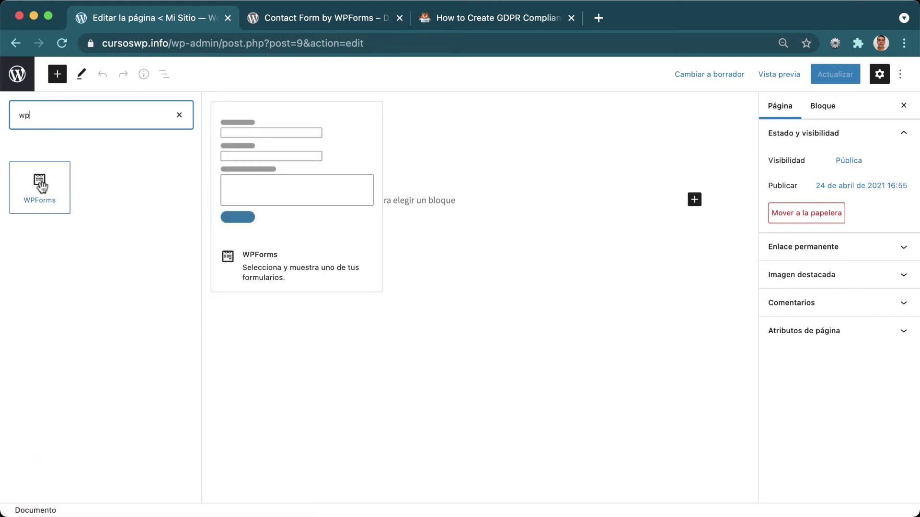
click(41, 185)
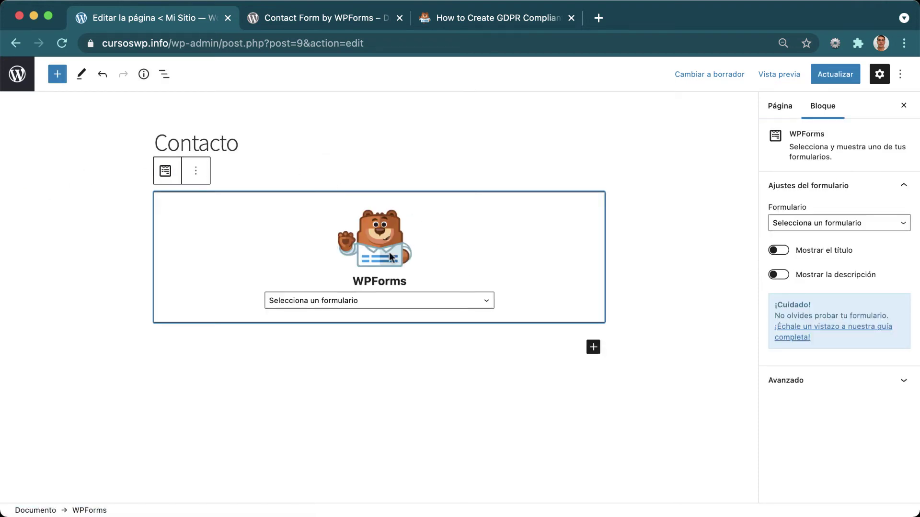
click(402, 302)
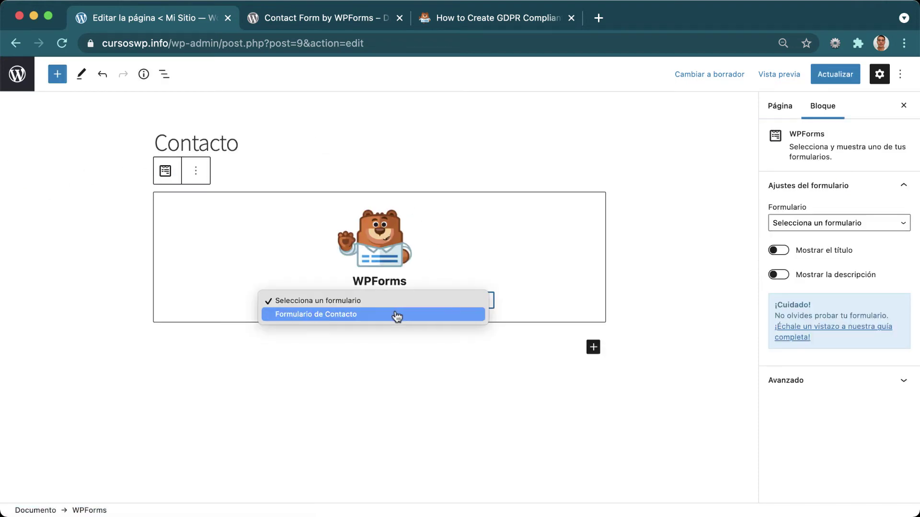
click(396, 315)
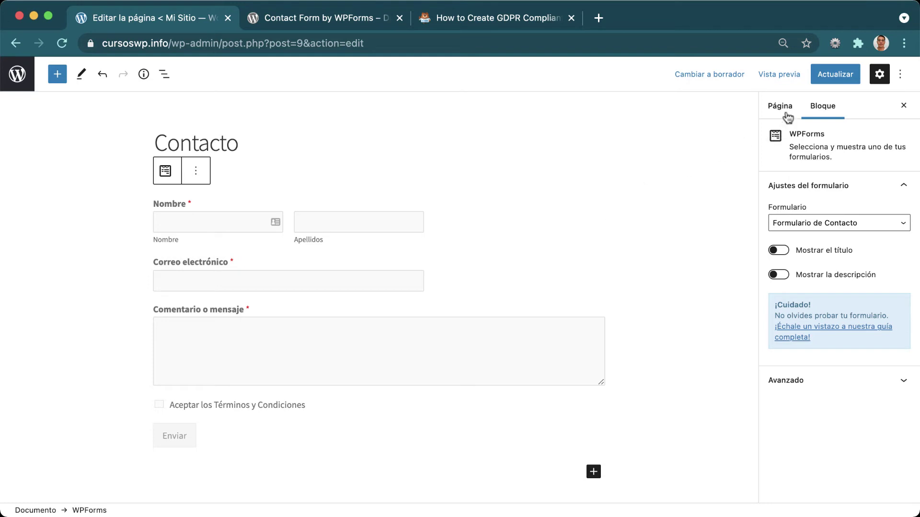
Update the Contacto page with the embedded form and open the published Contacto page in a new browser tab.
click(826, 86)
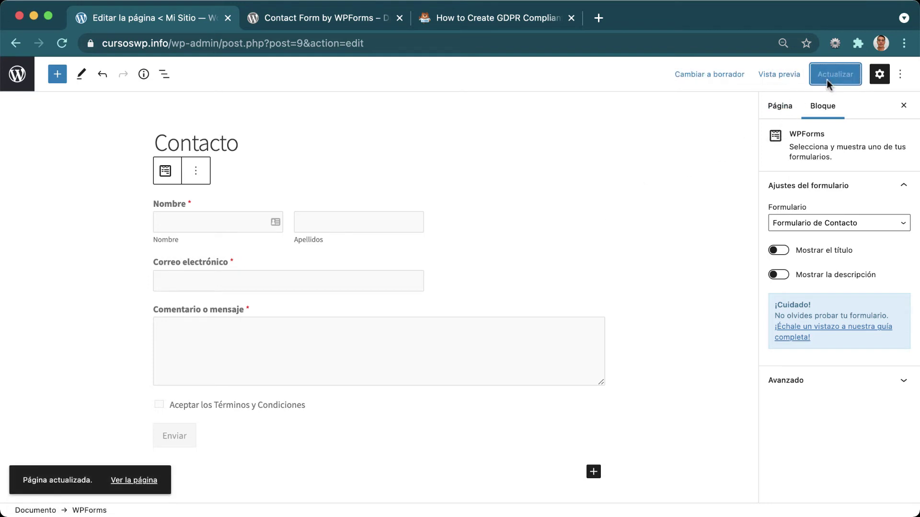
click(16, 88)
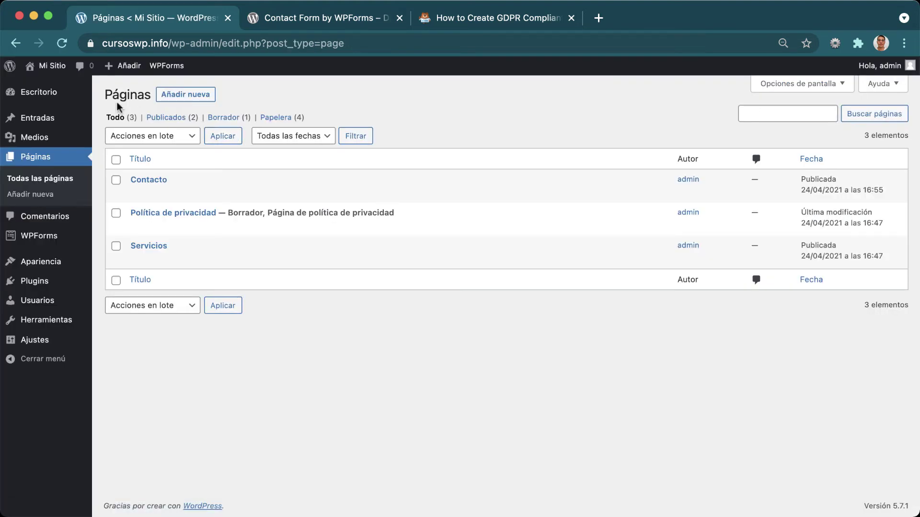
mouse_move(47, 67)
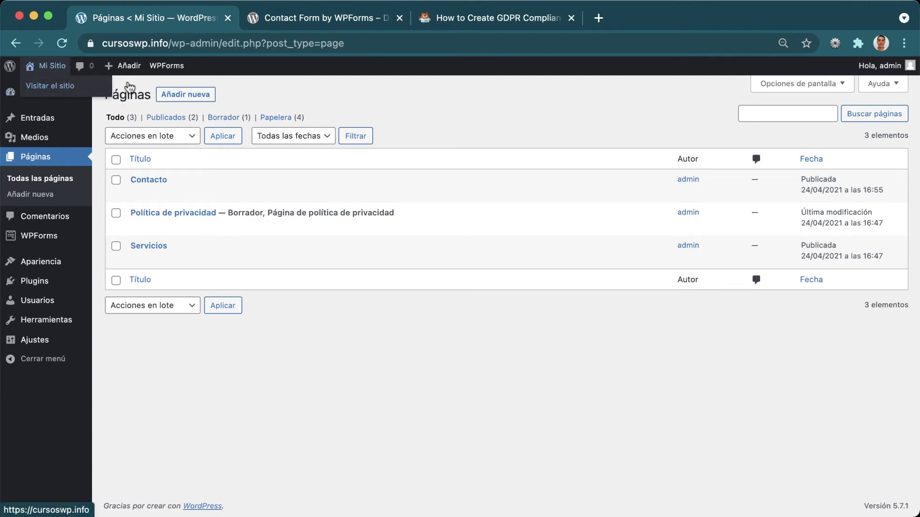
super+click(54, 87)
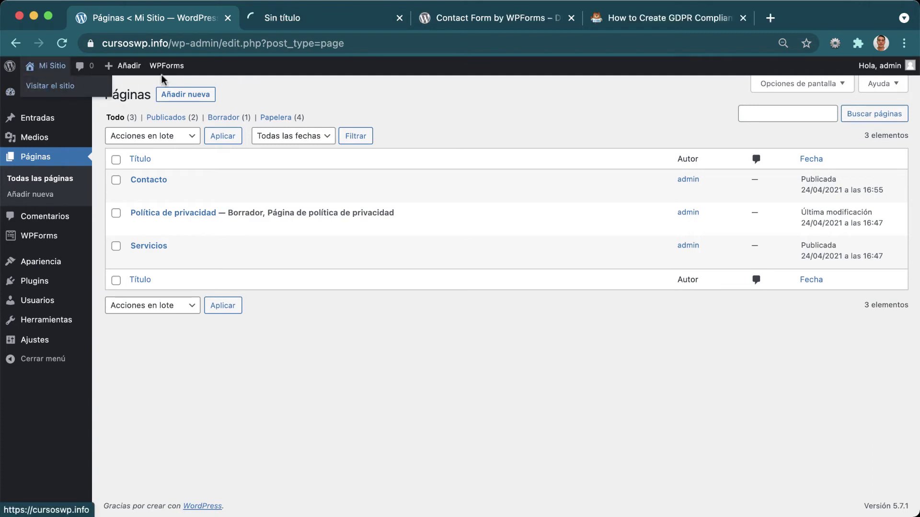
click(281, 24)
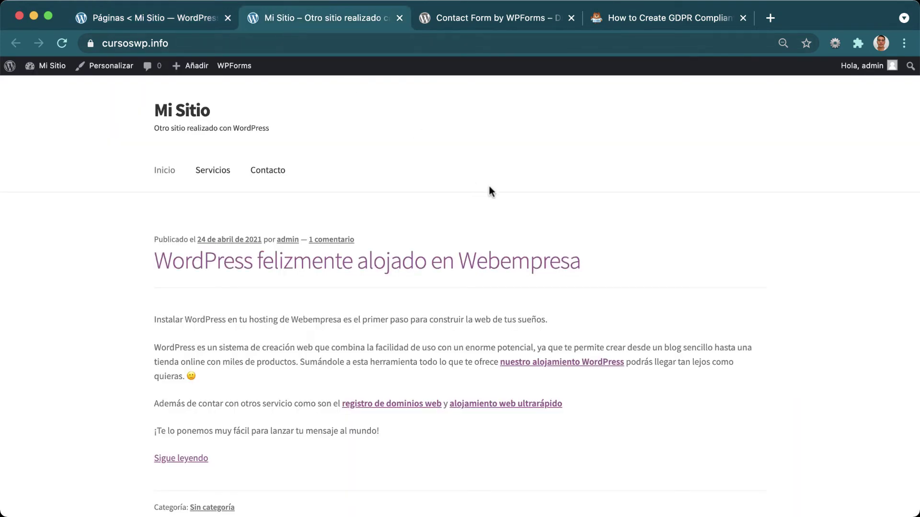
click(261, 178)
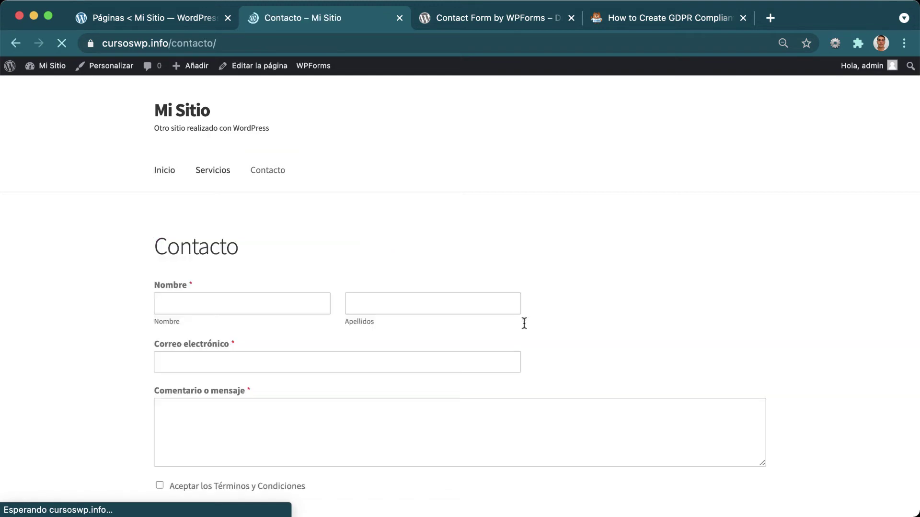
Fill in the contact form with a test name, surname, e-mail and Lorem Ipsum message, accept the terms and conditions, and submit it.
scroll(524, 324, down, 3)
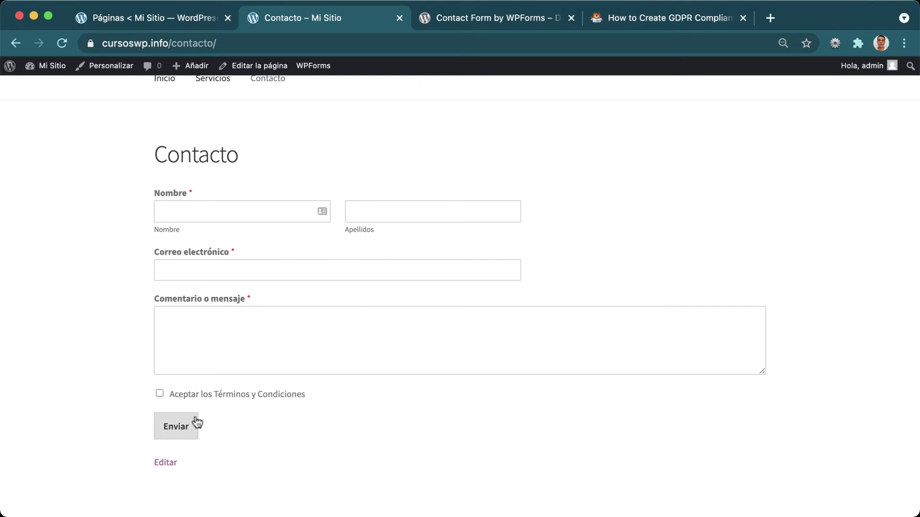
click(237, 213)
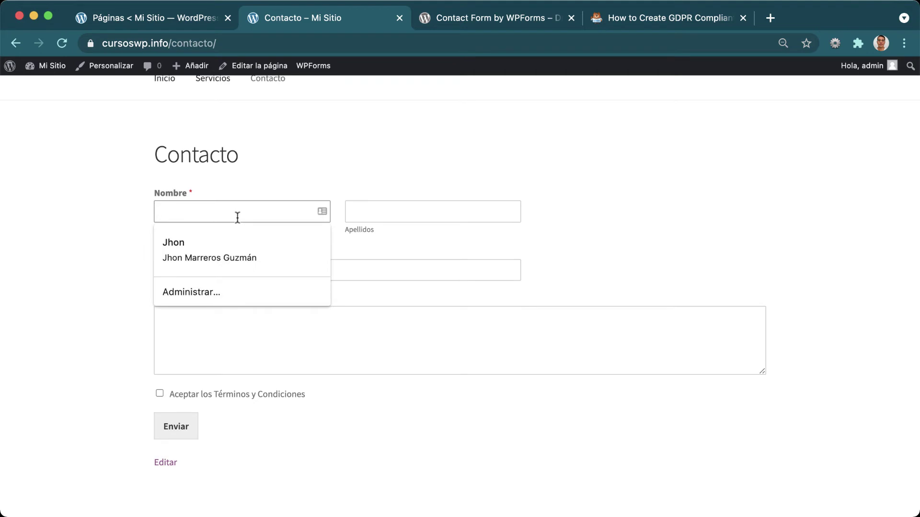
click(279, 267)
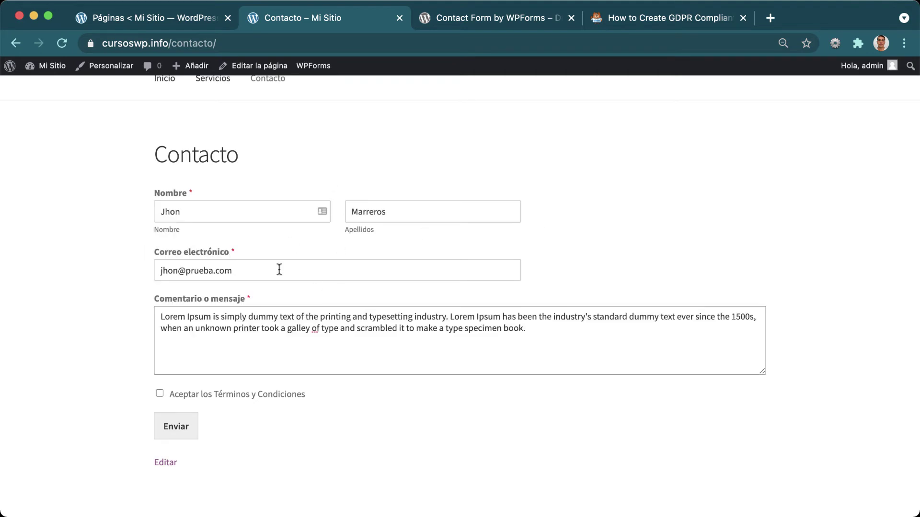
click(196, 394)
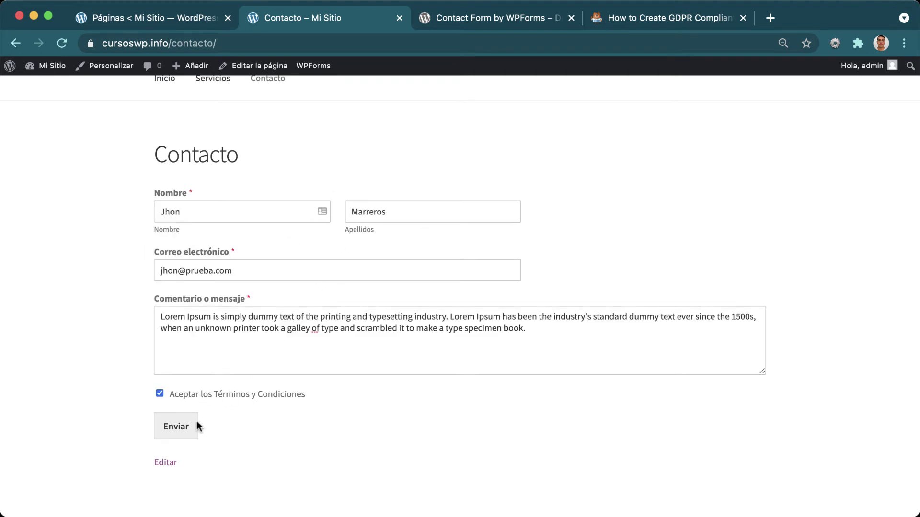
click(187, 430)
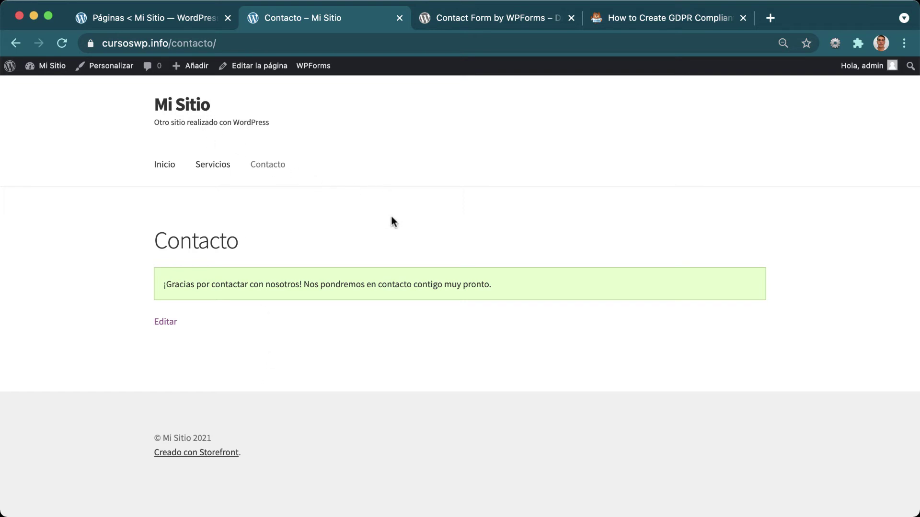
Return to the WordPress admin and examine the WPForms entries page for how form submissions are stored.
click(181, 22)
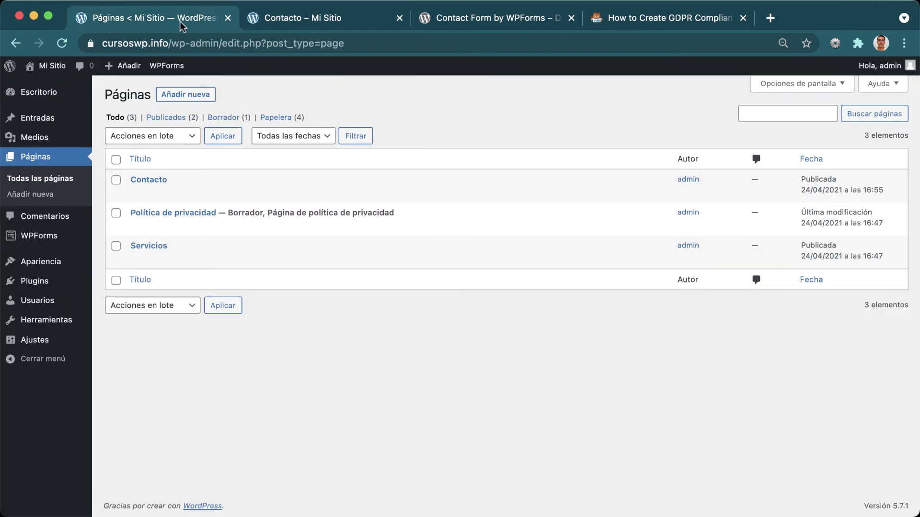
mouse_move(53, 242)
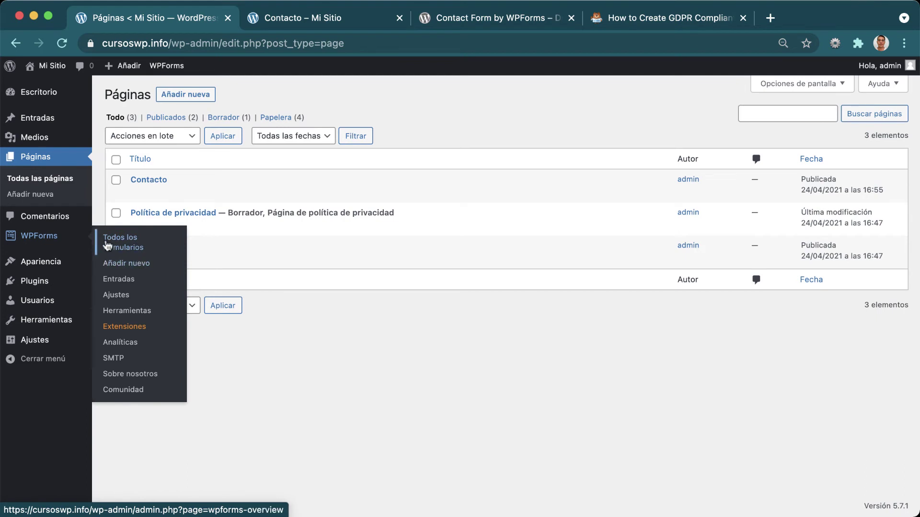
click(60, 239)
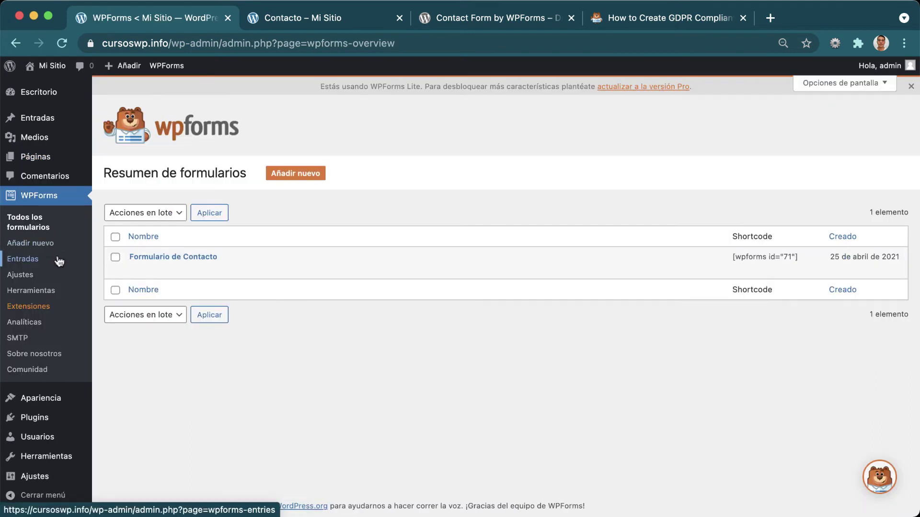
click(22, 259)
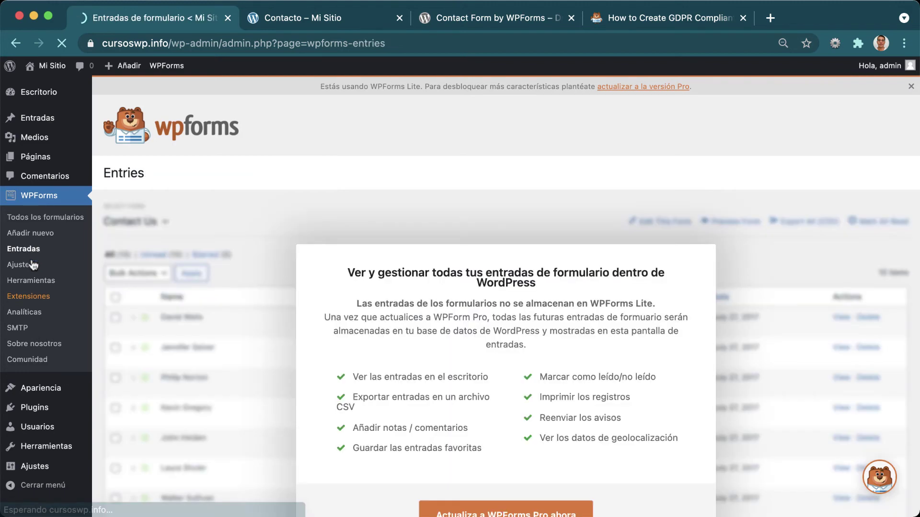
scroll(460, 257, down, 2)
scroll(460, 257, down, 3)
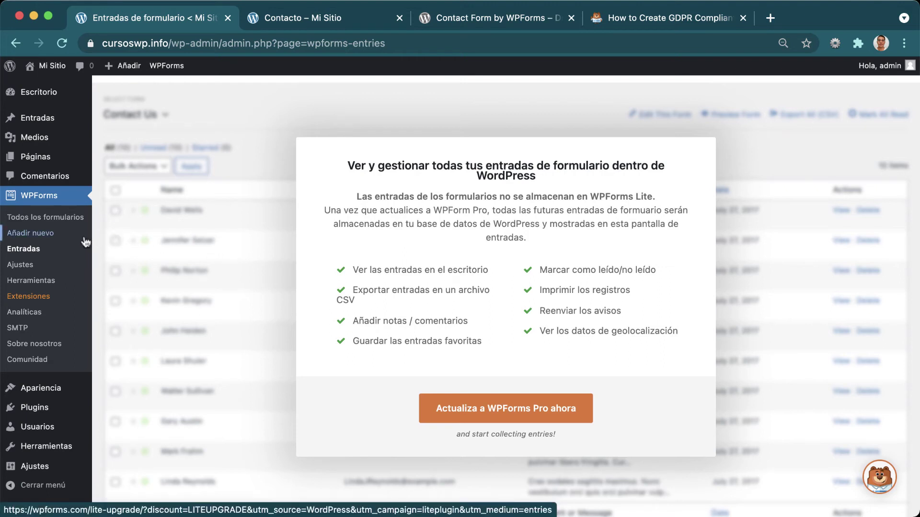
Enable the RGPD enhancements option in the WPForms general settings and save the settings.
click(42, 269)
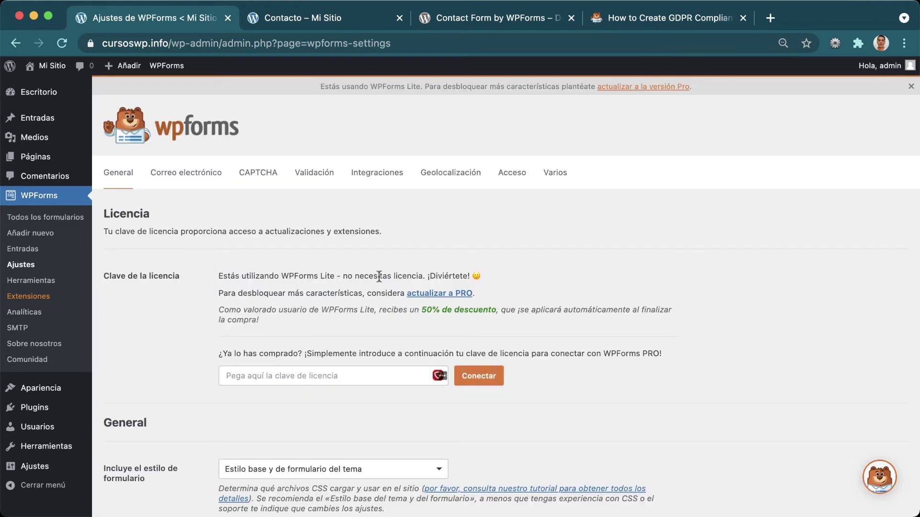
scroll(268, 285, down, 2)
scroll(334, 358, down, 5)
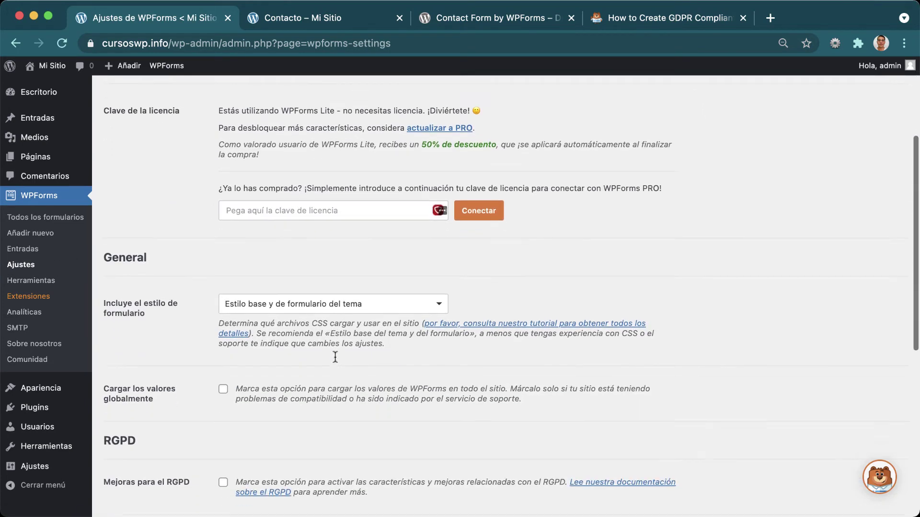
scroll(310, 313, down, 1)
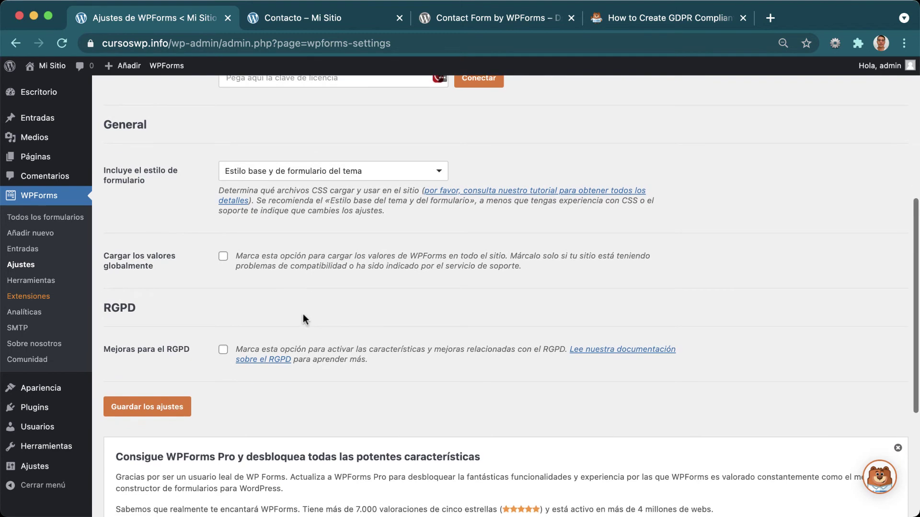
drag(100, 307, 179, 312)
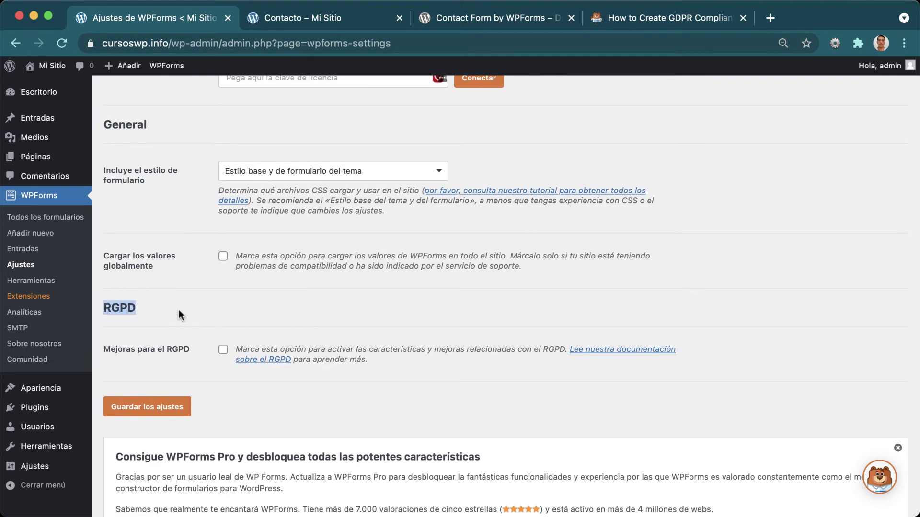
click(223, 350)
click(153, 407)
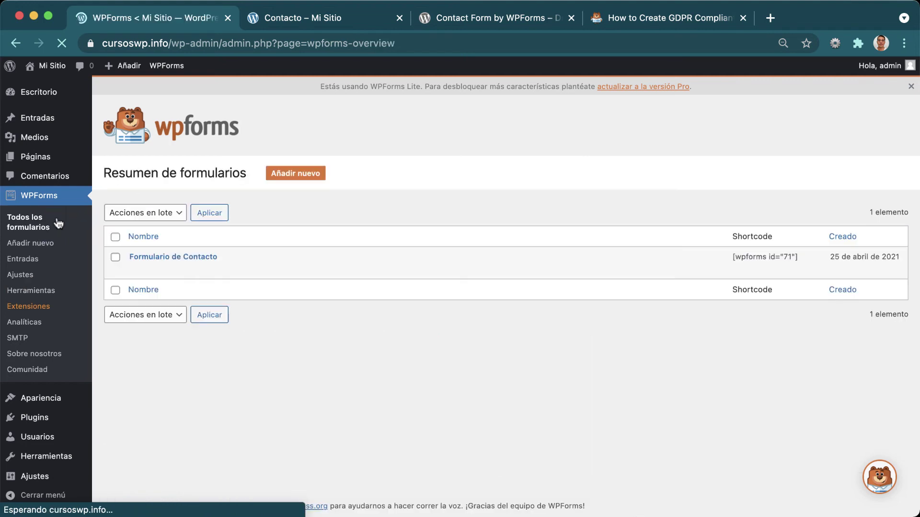
Open Formulario de Contacto in the form builder and delete its "Aceptar los Términos y Condiciones" checkbox field.
click(154, 260)
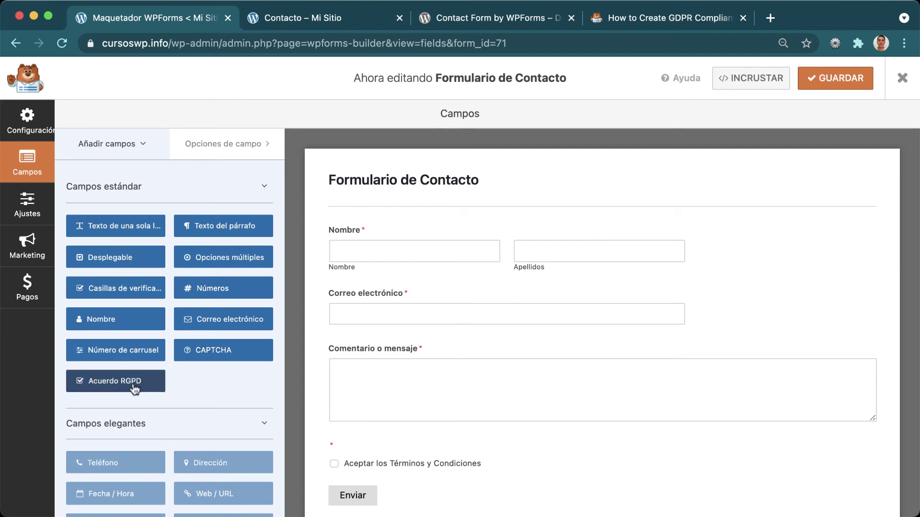
scroll(129, 388, down, 1)
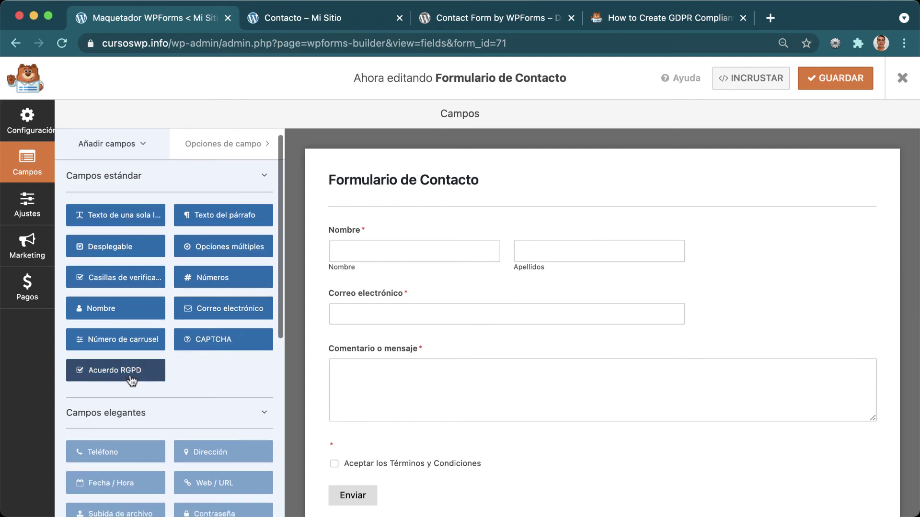
scroll(406, 406, down, 2)
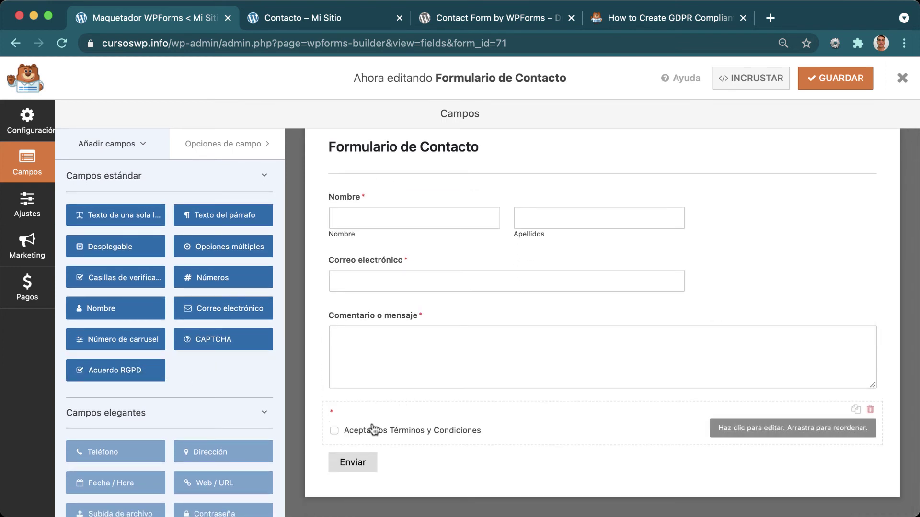
click(870, 409)
click(419, 330)
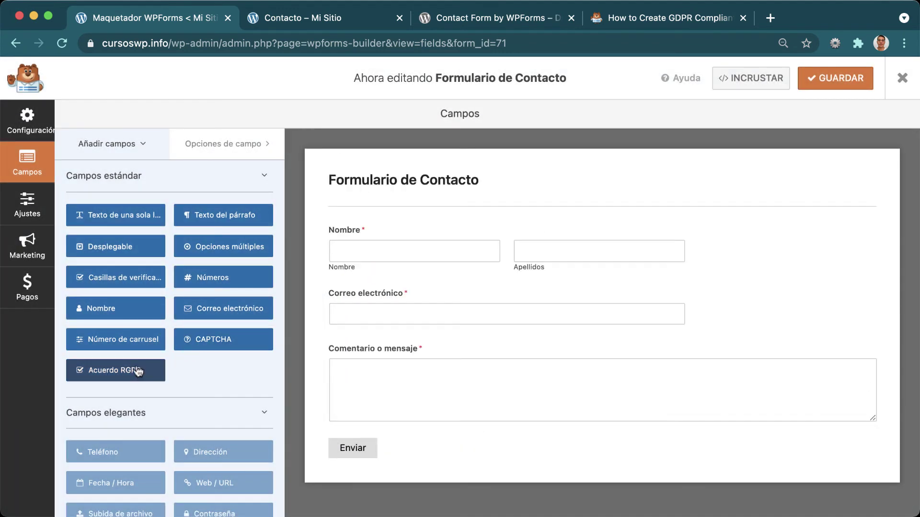
Add an Acuerdo RGPD field below the message field, check its options, then save the form and close the builder.
drag(138, 373, 460, 435)
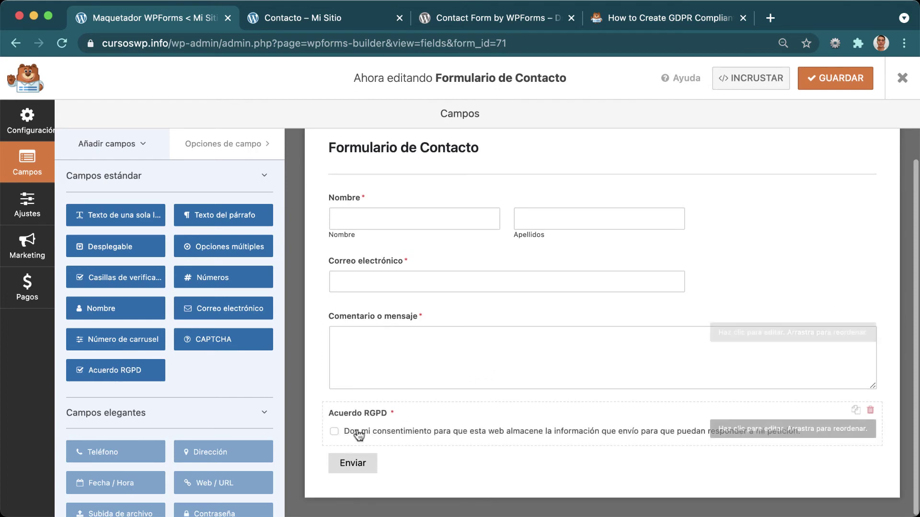
click(415, 417)
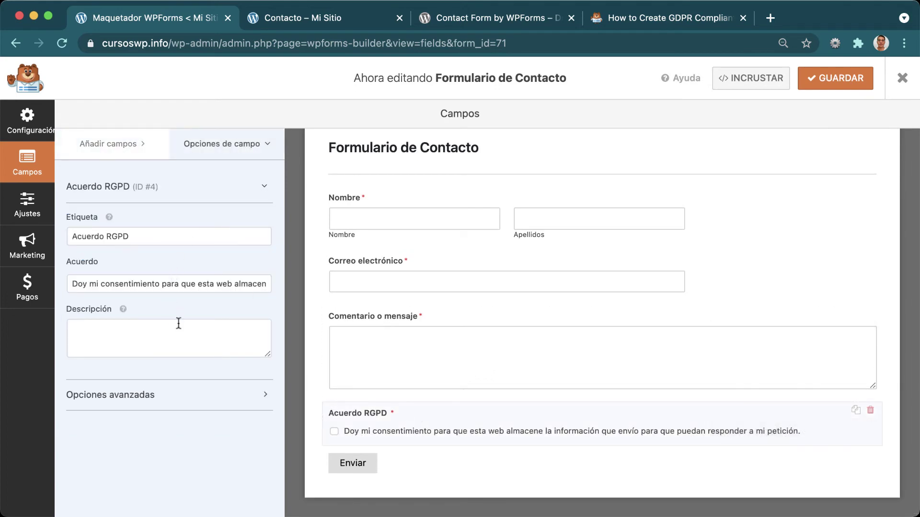
click(833, 85)
click(901, 78)
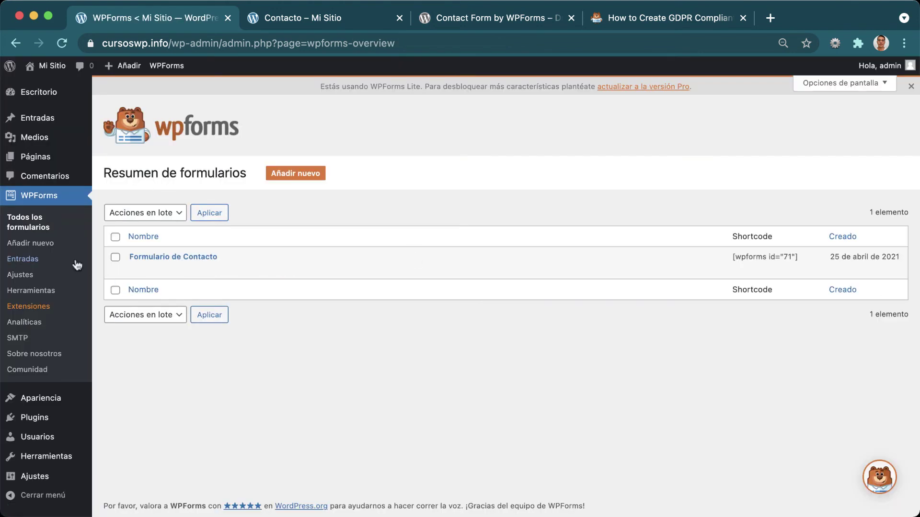
Review the WPForms e-mail settings, including delivery optimization, template, header image, background color and copy options.
click(55, 274)
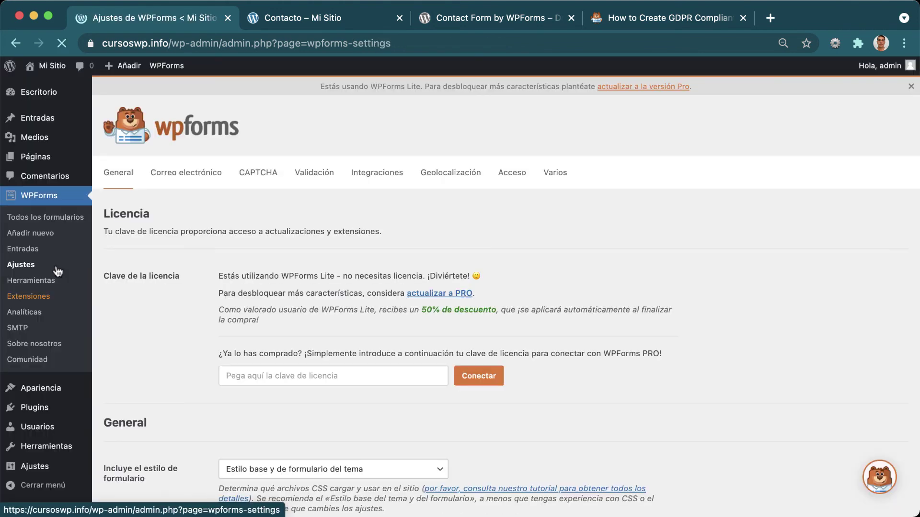
click(198, 181)
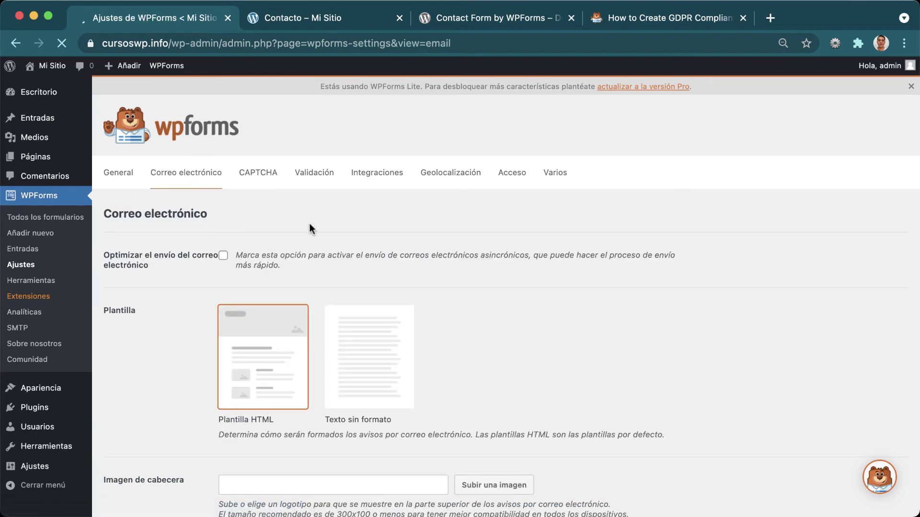
scroll(332, 231, down, 6)
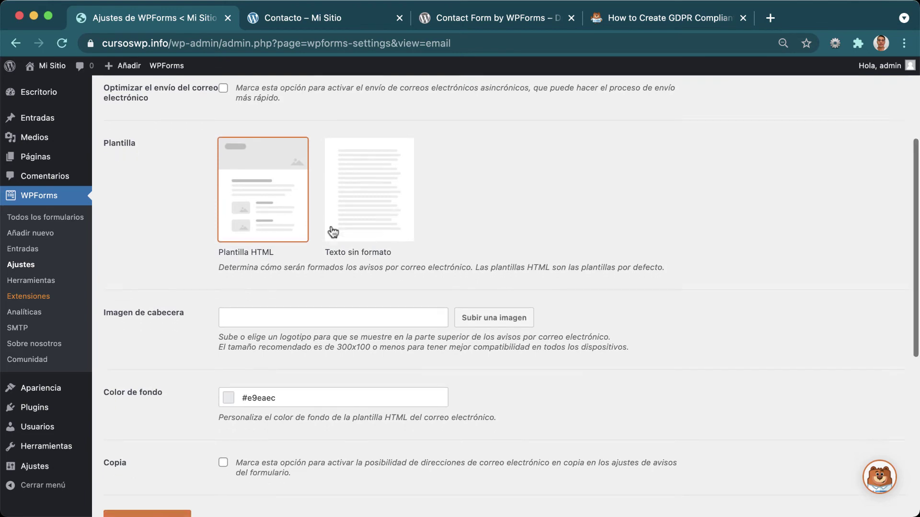
scroll(333, 232, down, 3)
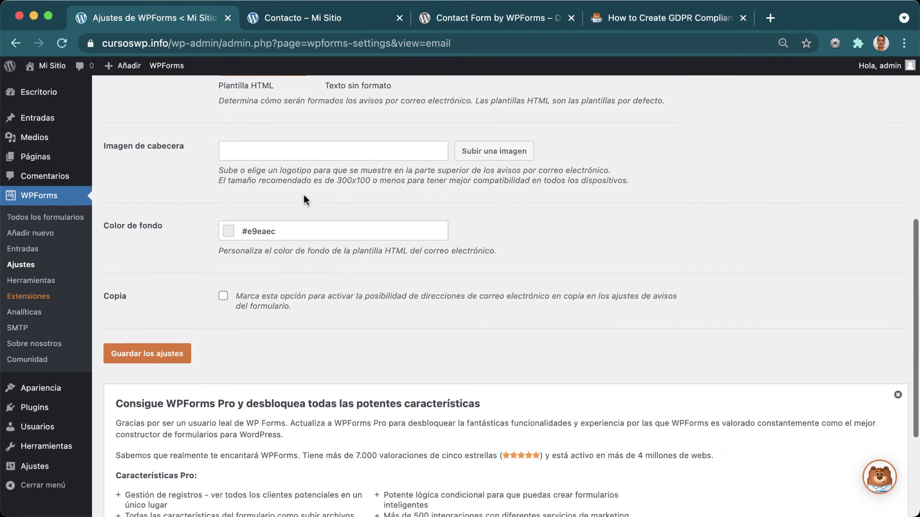
scroll(304, 195, up, 7)
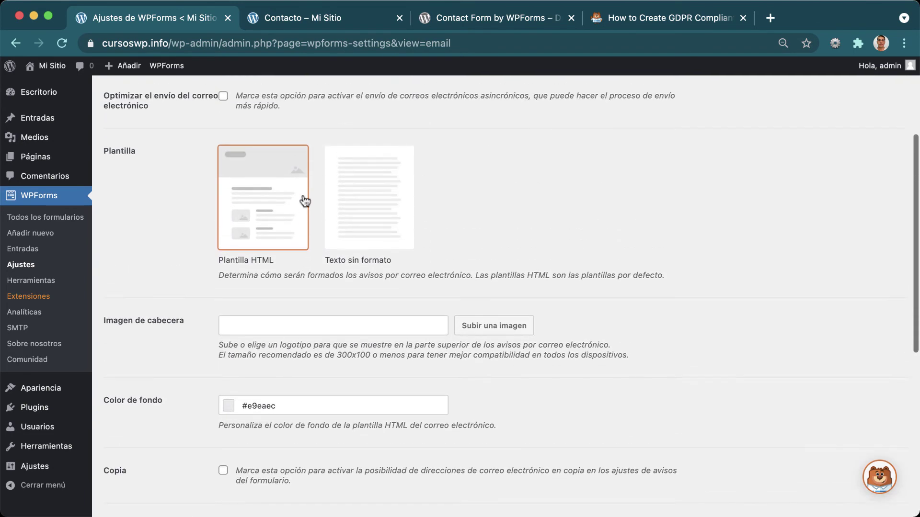
scroll(369, 238, down, 6)
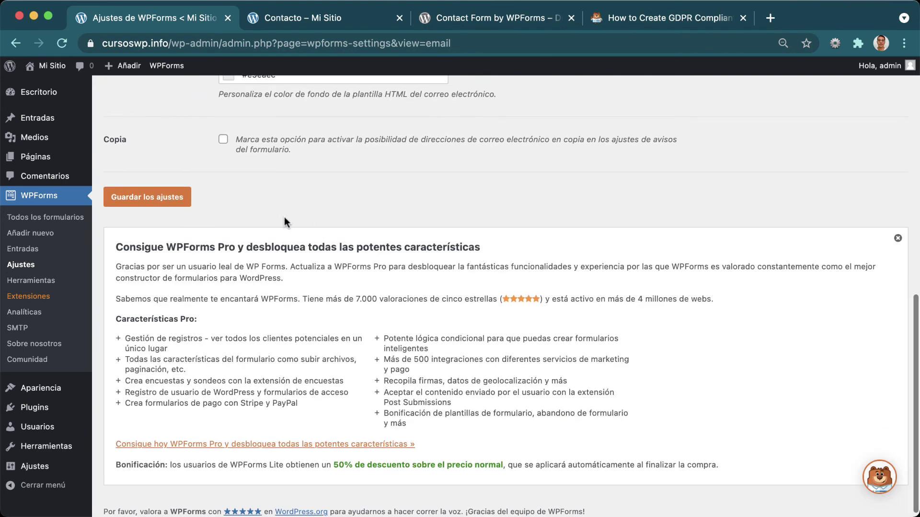
scroll(412, 289, up, 8)
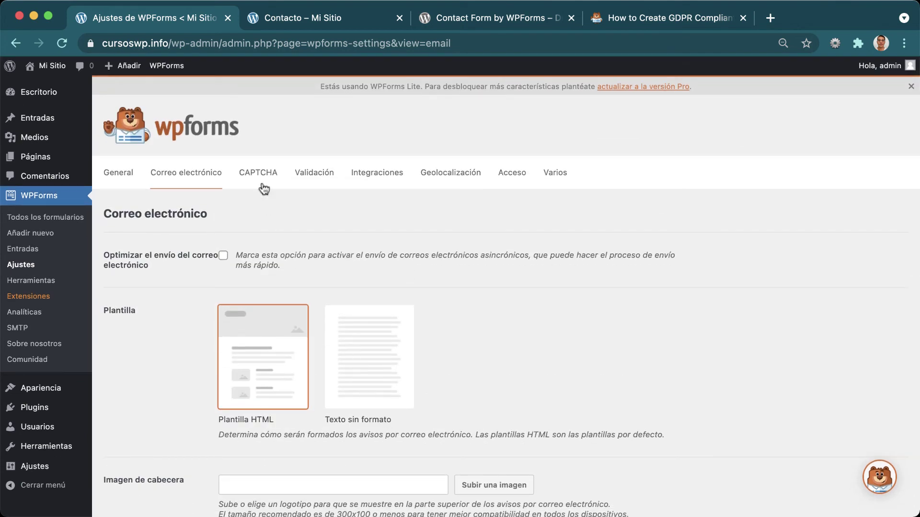
Review the WPForms CAPTCHA settings, including the available services, reCAPTCHA types, key fields and error message.
click(258, 173)
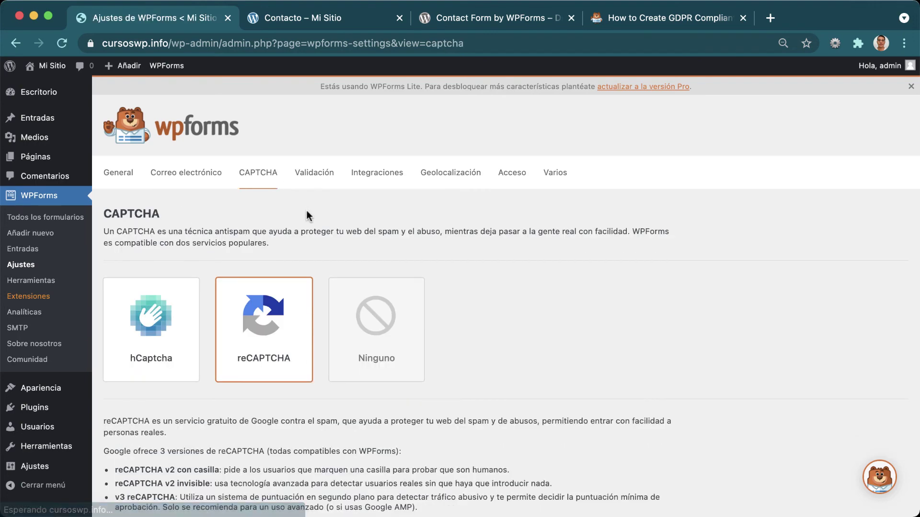
scroll(392, 247, down, 5)
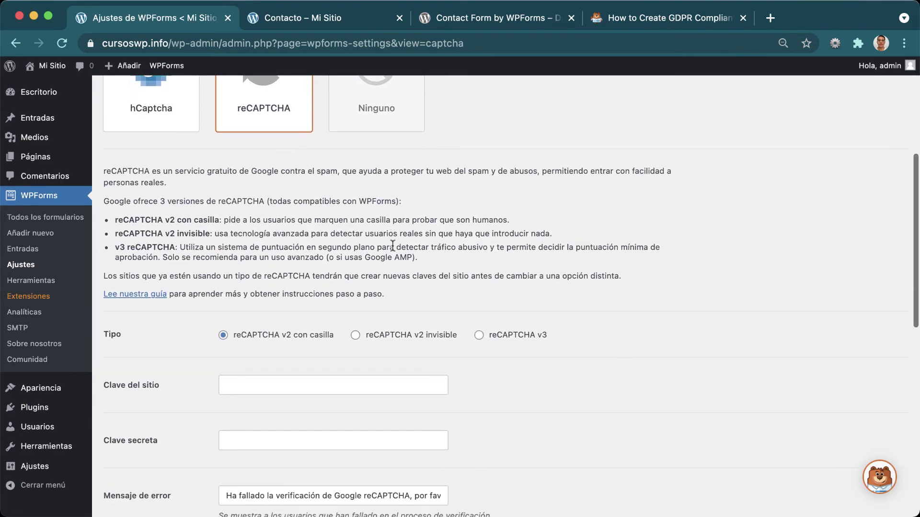
scroll(393, 245, down, 2)
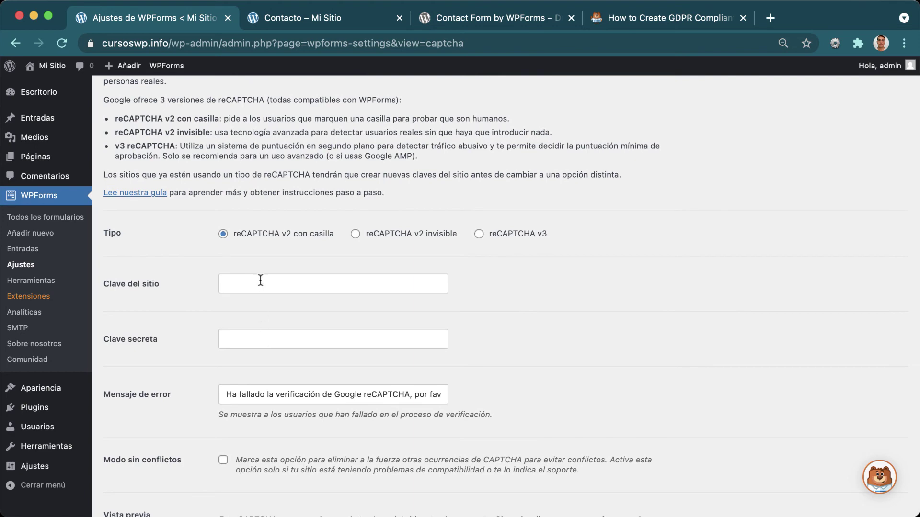
scroll(341, 278, up, 7)
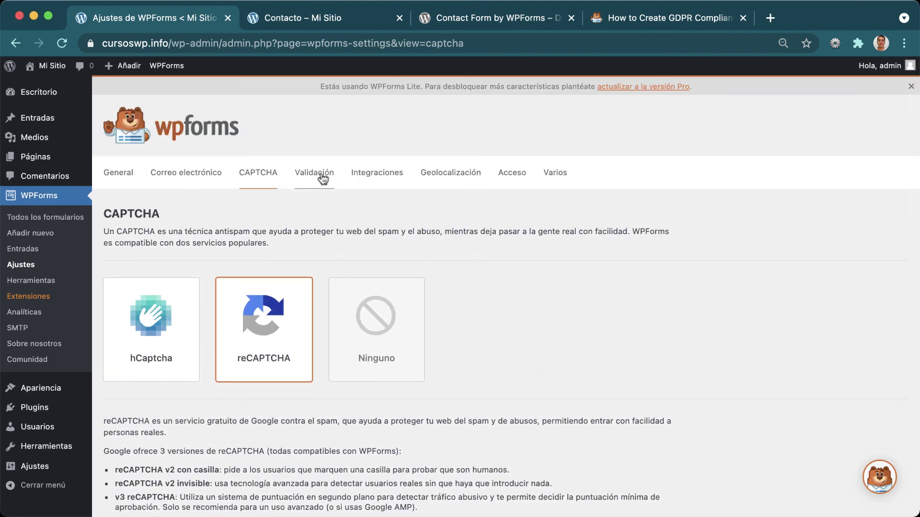
Review the WPForms validation messages shown to visitors for required, URL, e-mail and number fields.
click(321, 178)
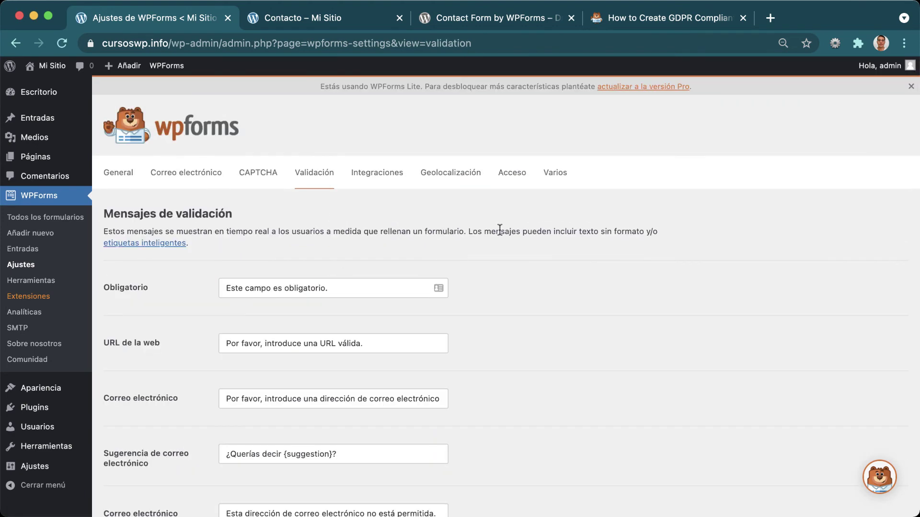
scroll(499, 232, down, 4)
scroll(499, 229, down, 3)
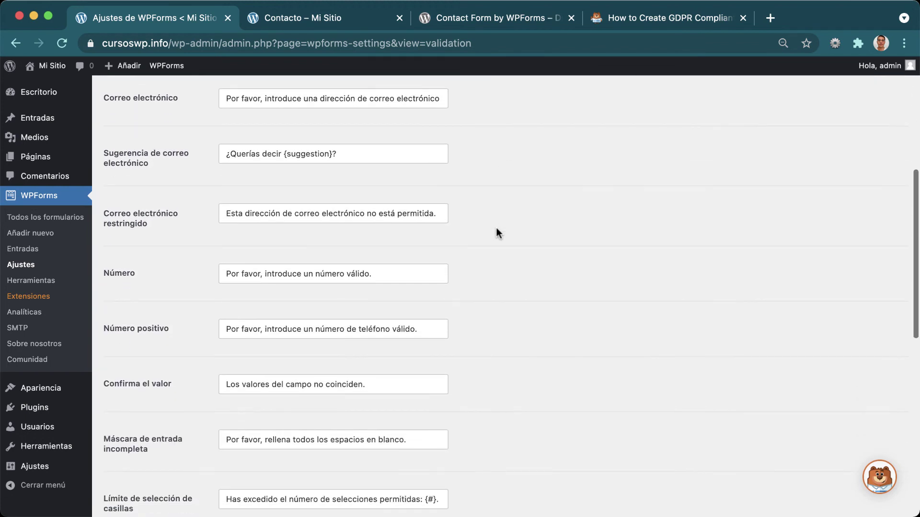
scroll(492, 229, up, 5)
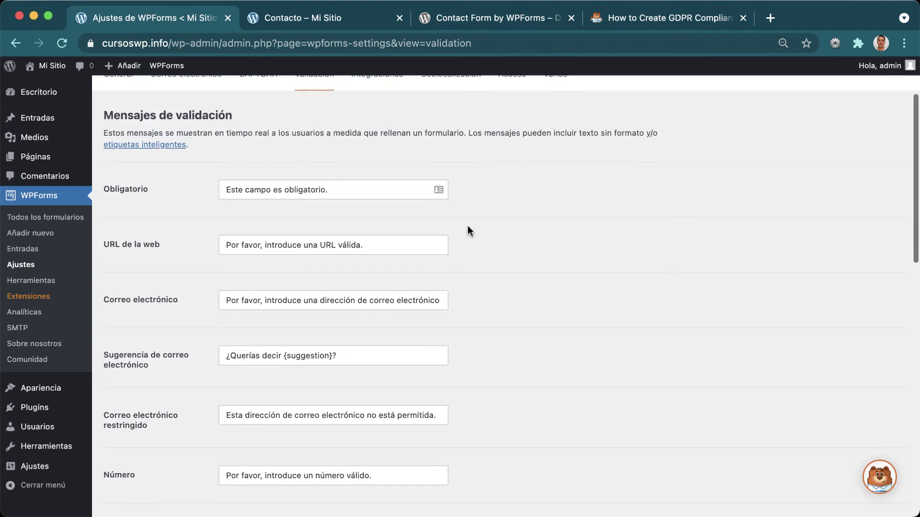
scroll(364, 287, up, 3)
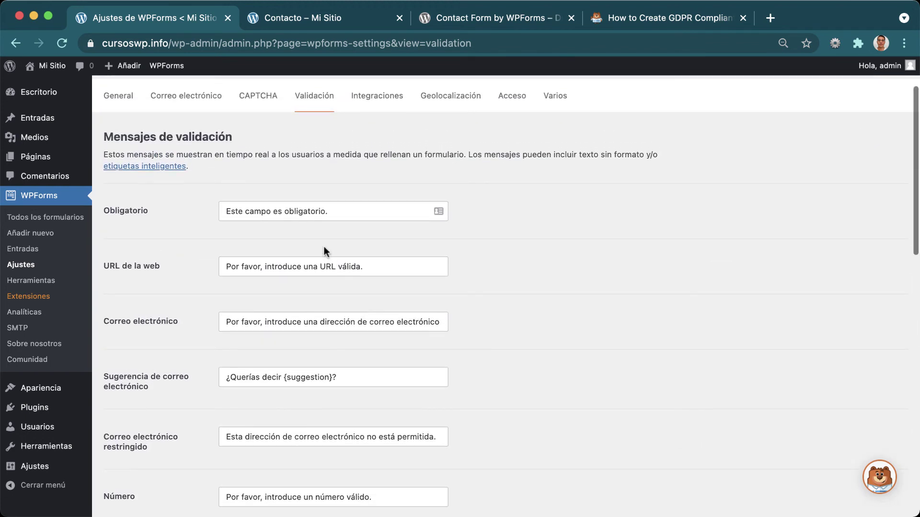
Look through the marketing providers offered in the WPForms integrations settings, from Constant Contact to Zapier.
click(383, 181)
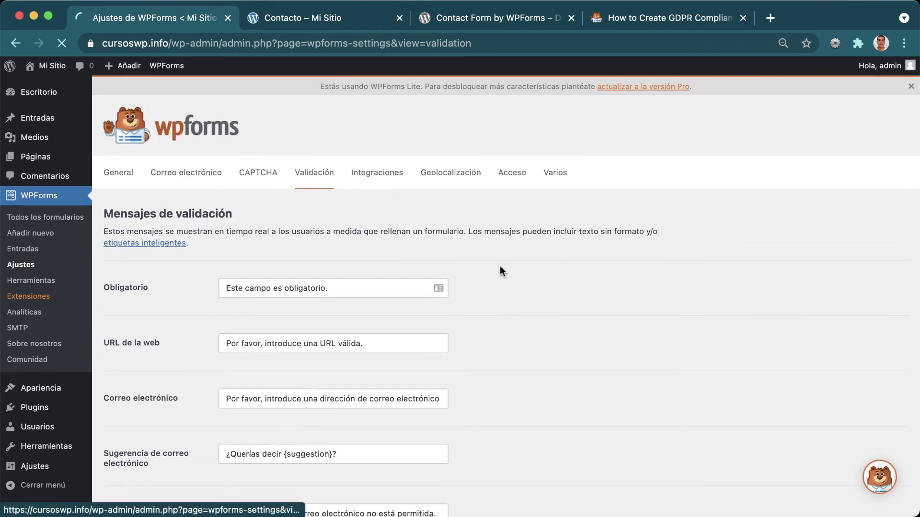
scroll(475, 307, down, 1)
scroll(474, 310, down, 9)
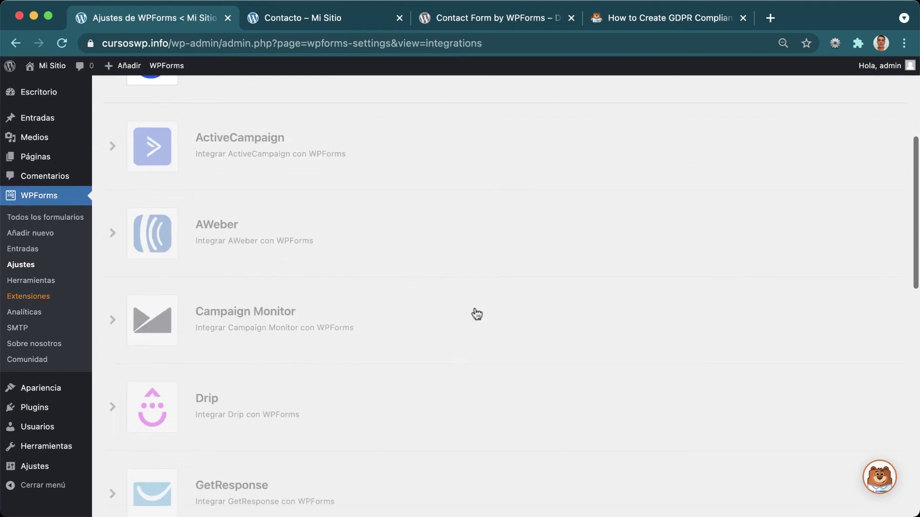
scroll(474, 313, down, 2)
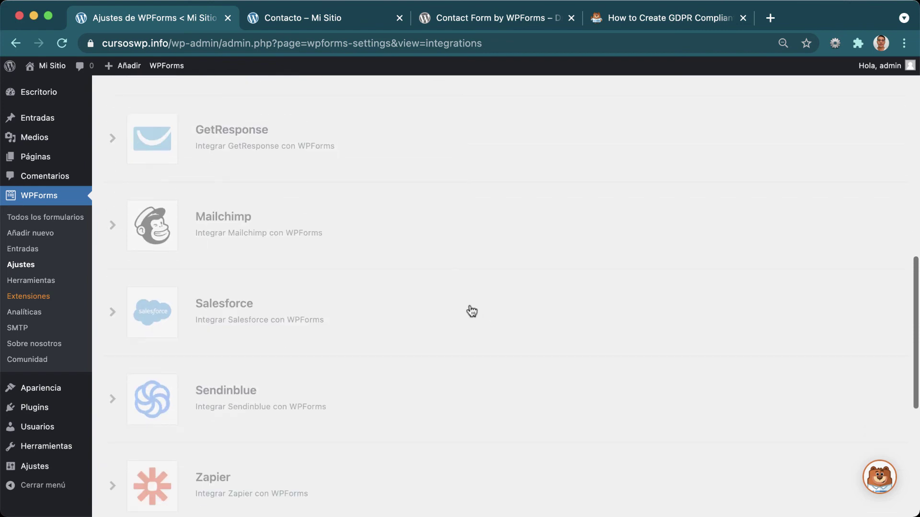
scroll(347, 241, down, 1)
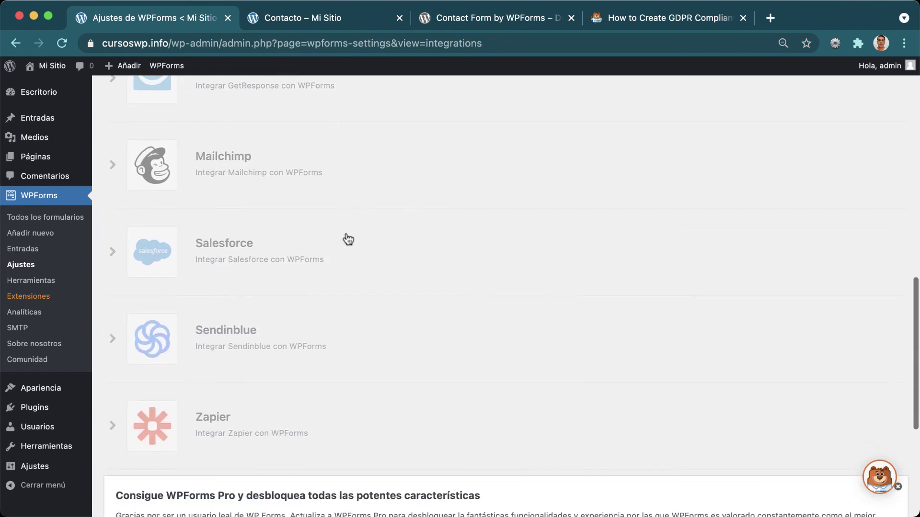
scroll(348, 238, up, 14)
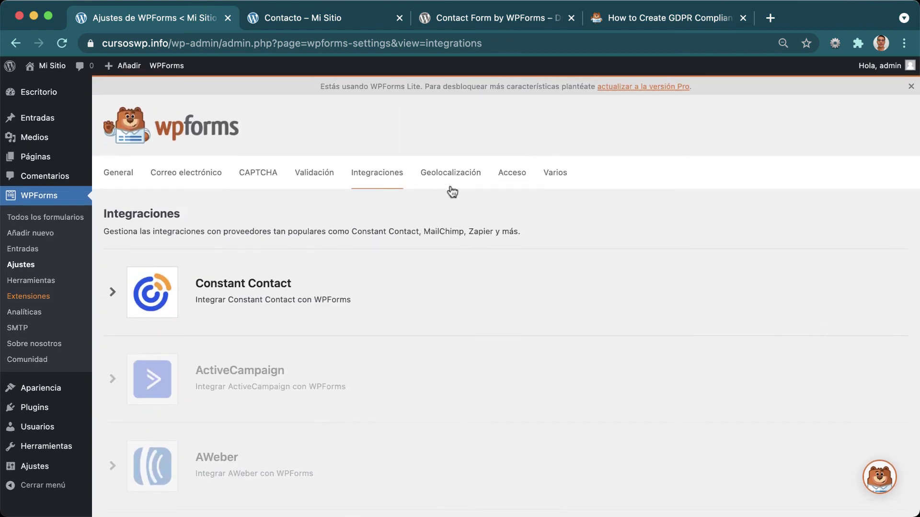
Examine the Pro features described in the WPForms geolocation and access control settings.
click(448, 183)
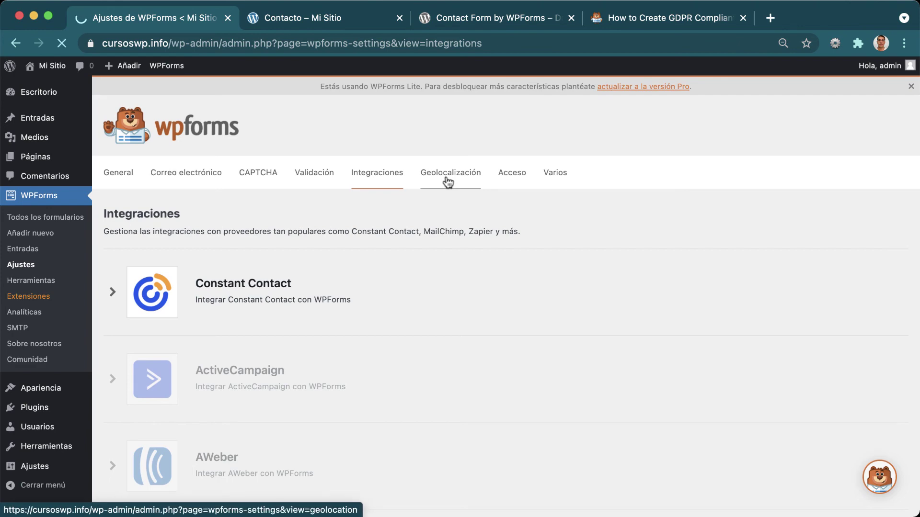
scroll(449, 307, down, 2)
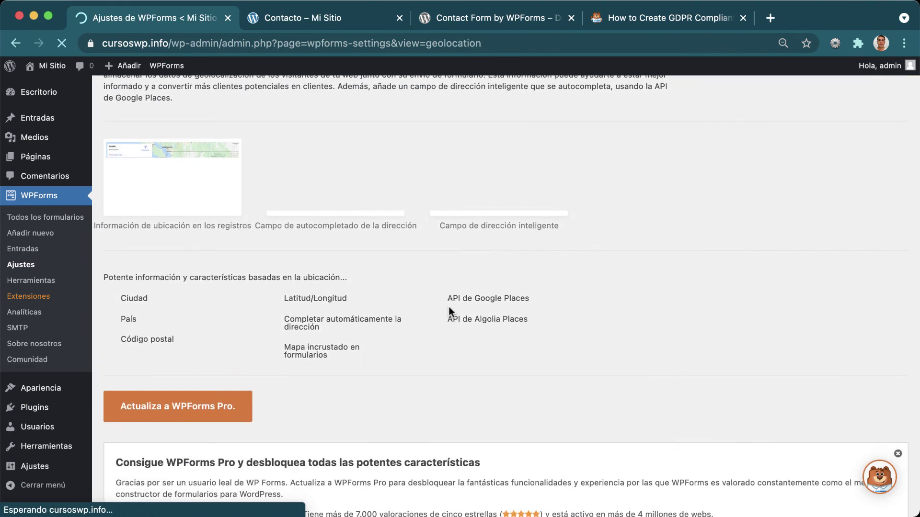
scroll(450, 307, up, 2)
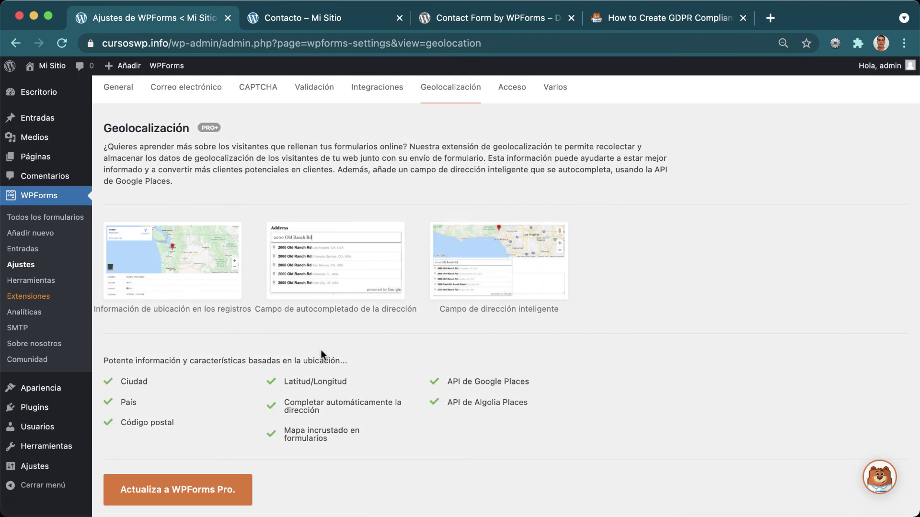
scroll(360, 339, up, 2)
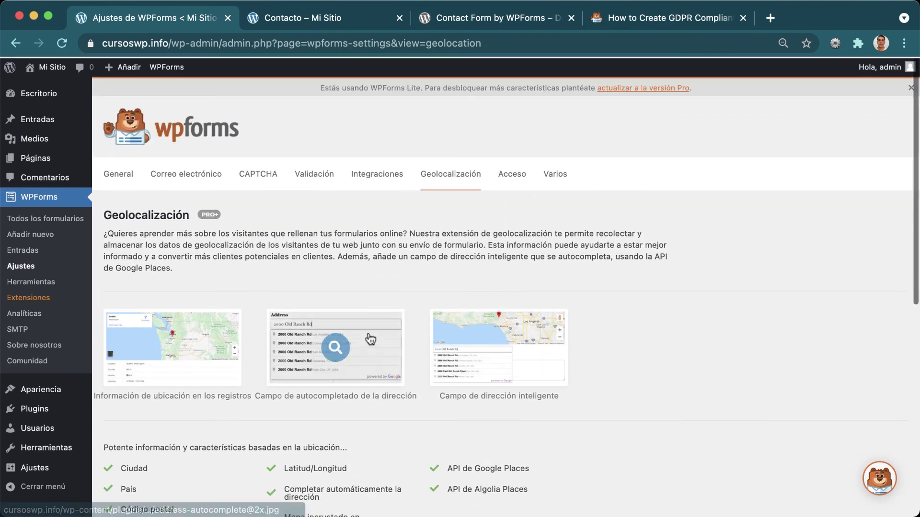
click(512, 178)
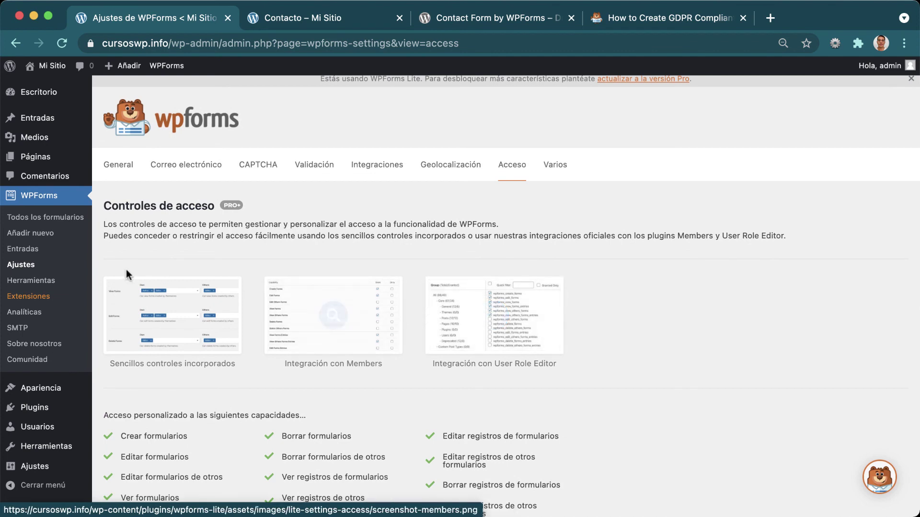
Look over the WPForms import tools and the SMTP and analytics plugin pages.
click(61, 283)
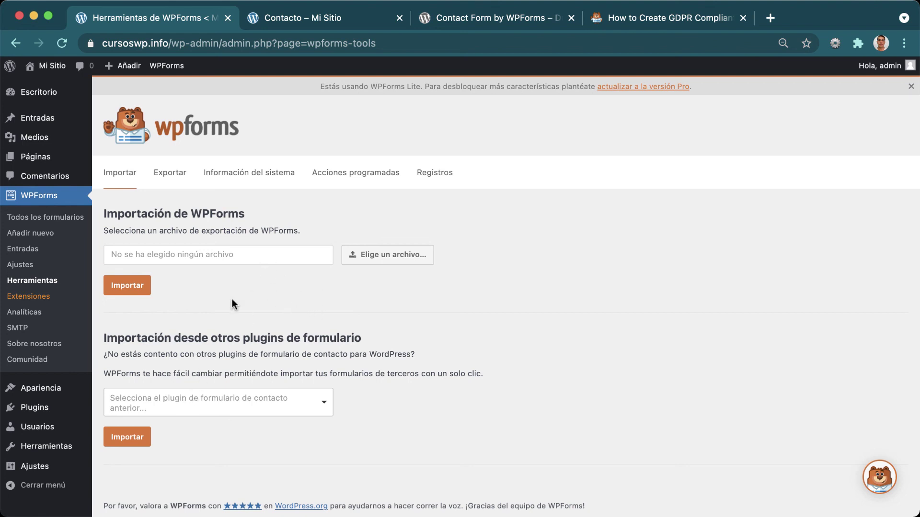
click(47, 334)
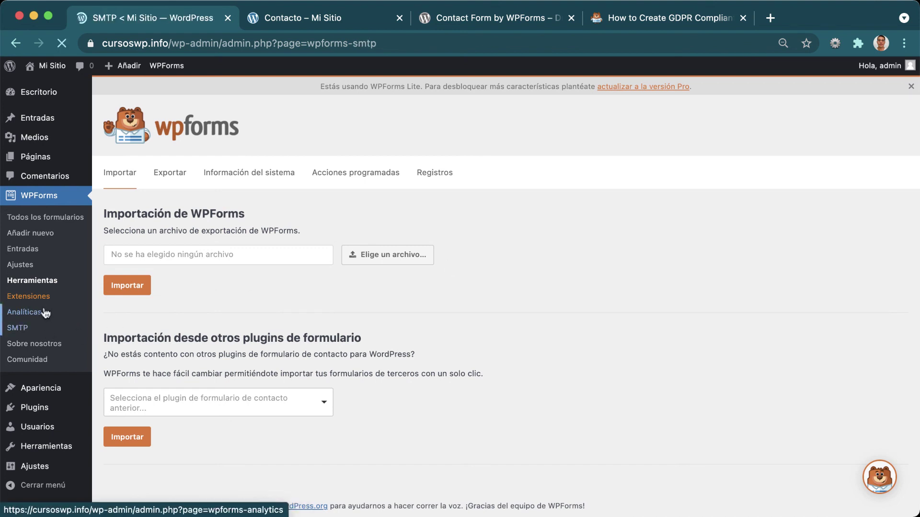
scroll(341, 319, down, 5)
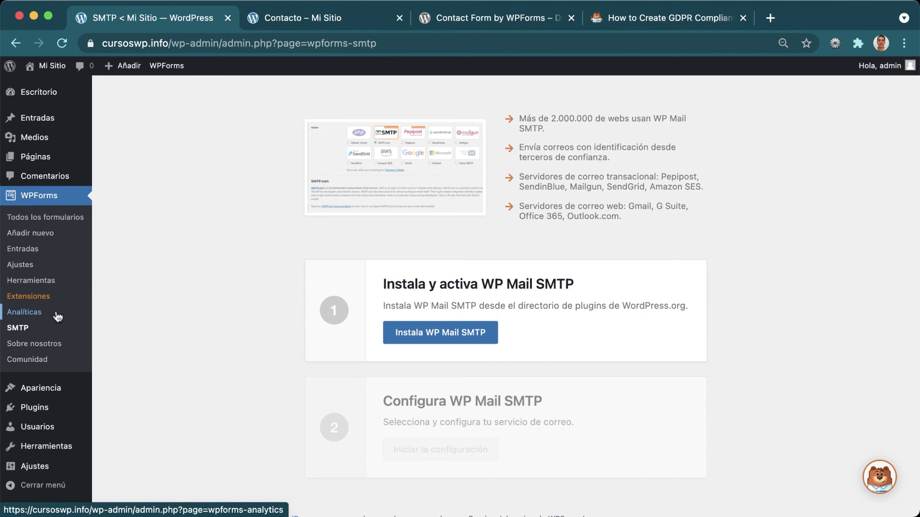
click(24, 312)
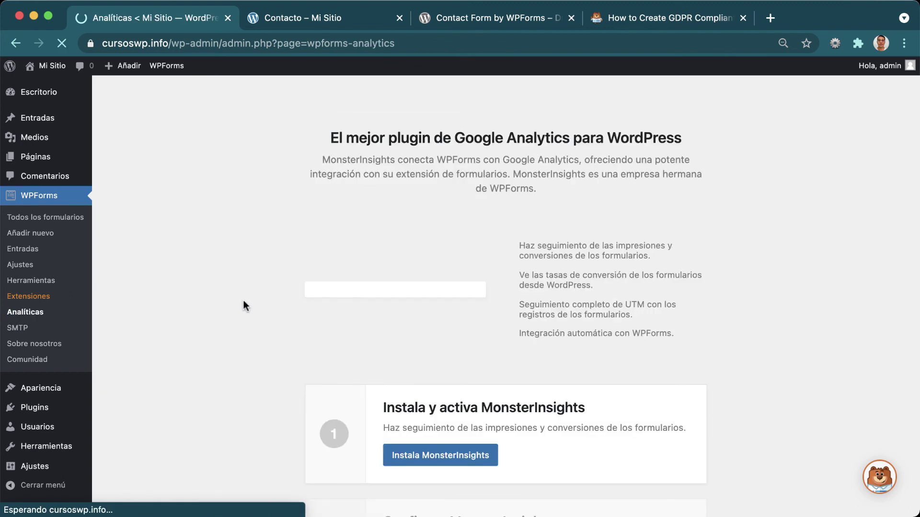